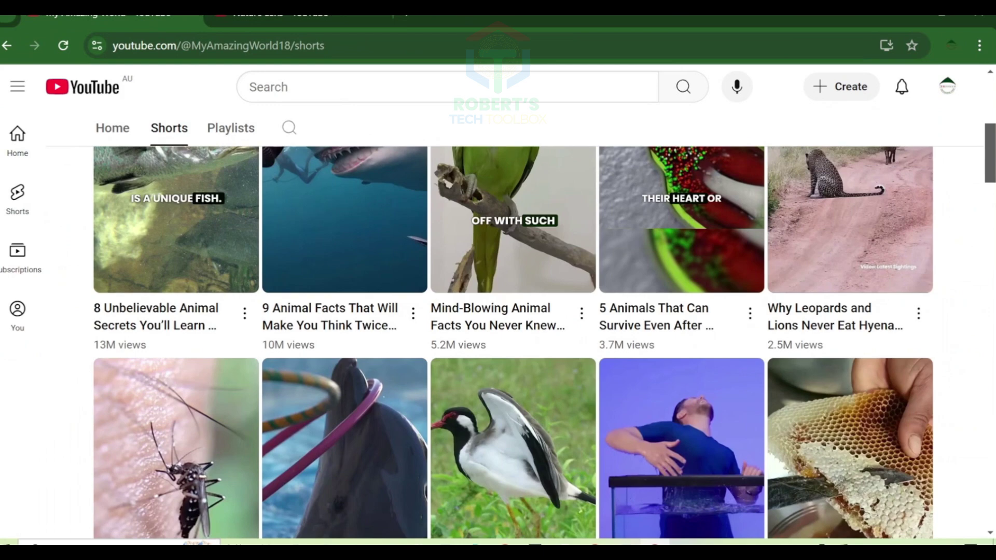
Scroll through the history-facts channel's Shorts, browsing weird history videos with millions of views
scroll(545, 332, down, 2)
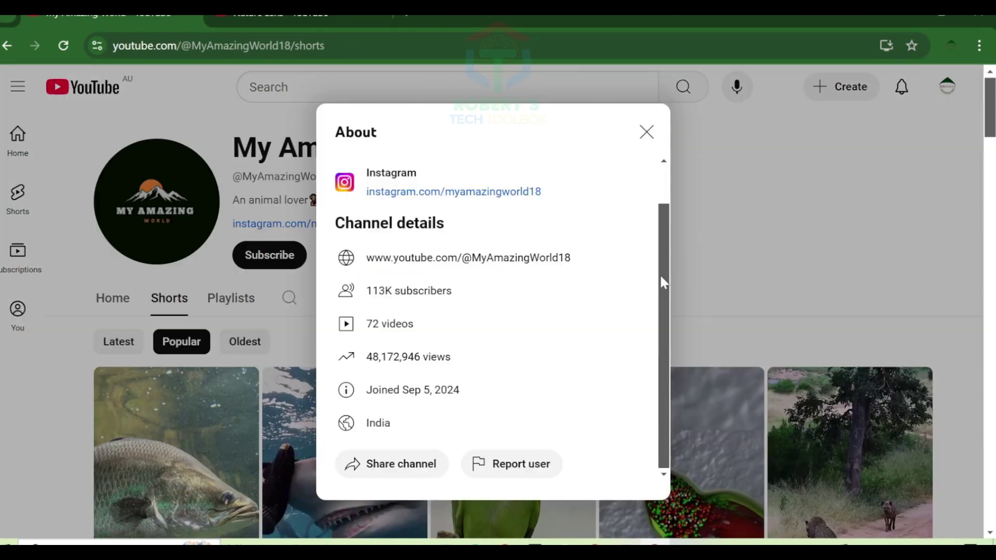
drag(660, 274, 661, 213)
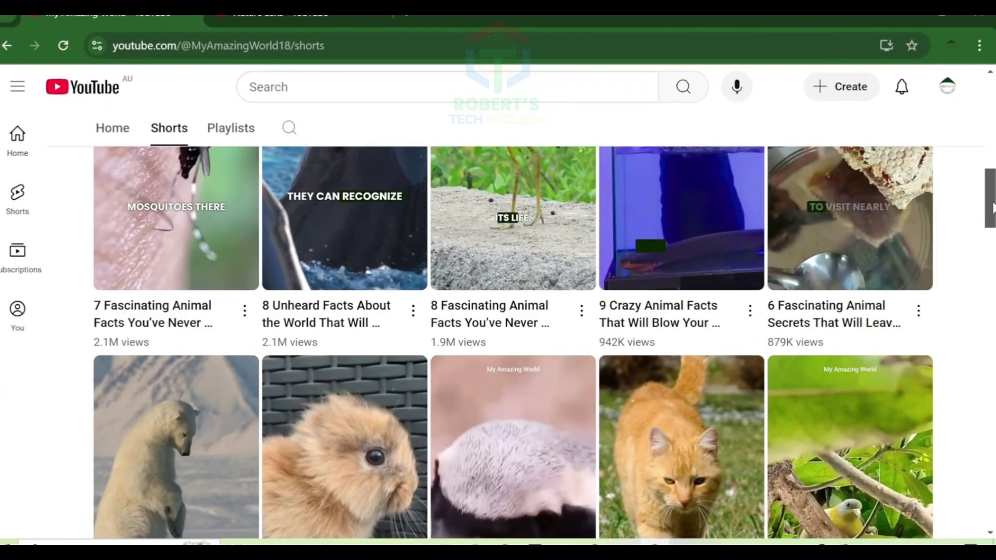
scroll(513, 343, down, 10)
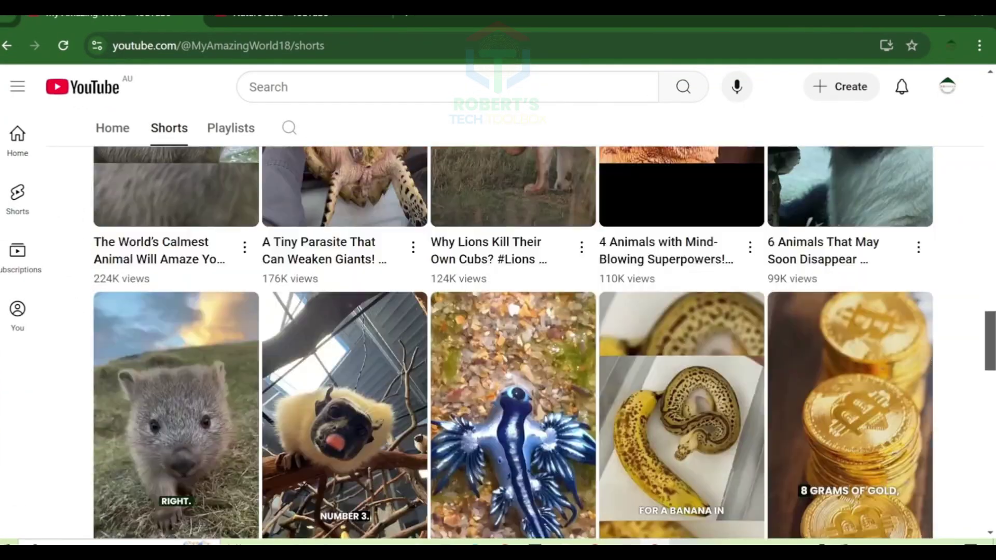
drag(990, 349, 992, 233)
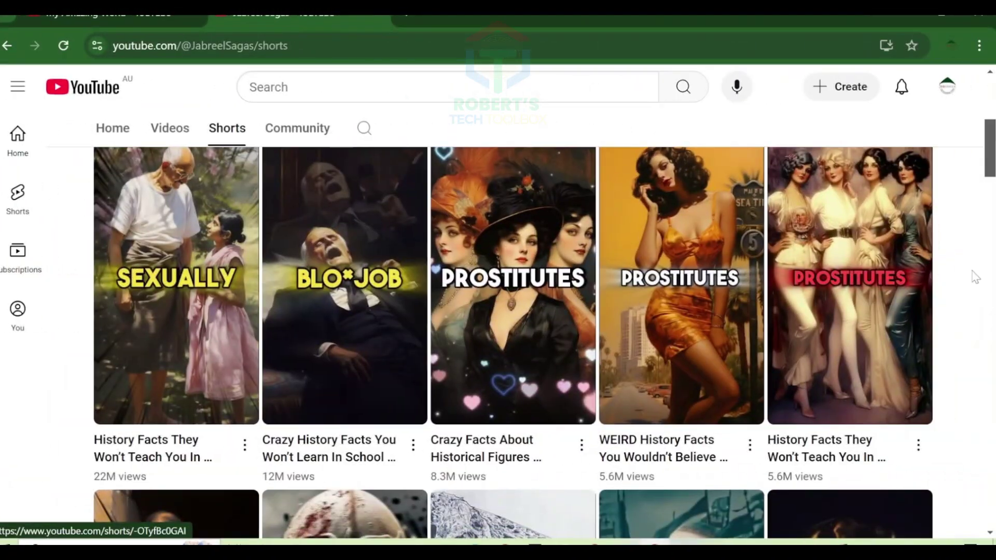
scroll(970, 280, down, 1)
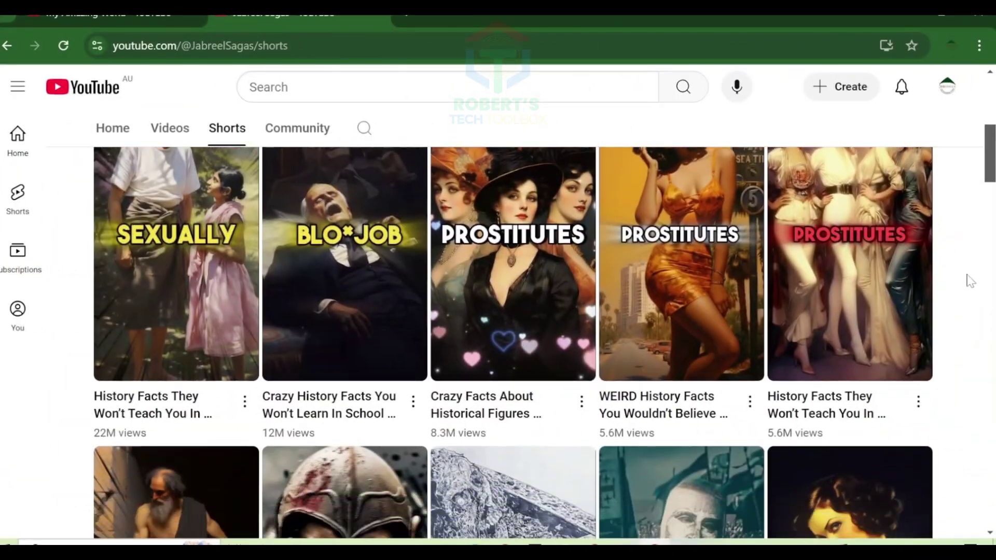
scroll(969, 281, down, 5)
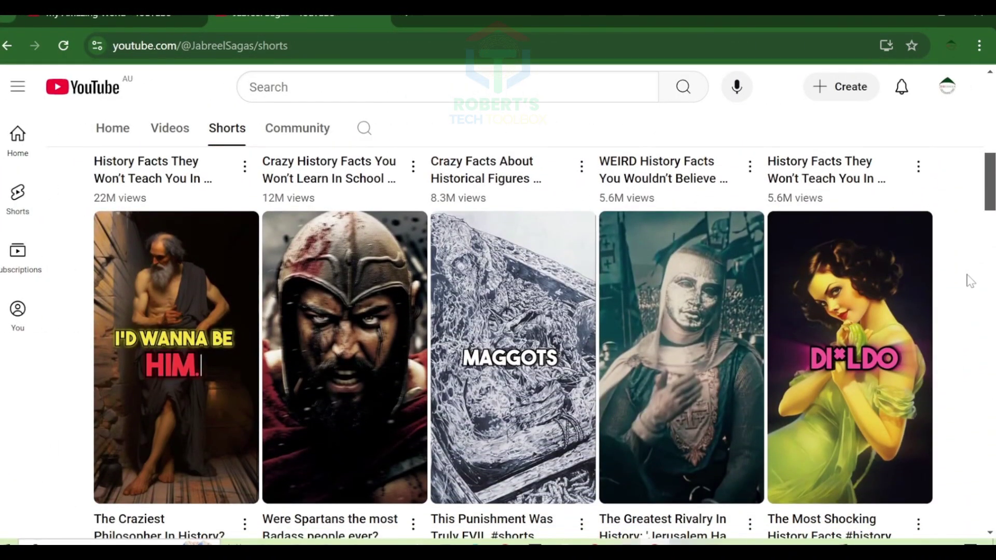
scroll(970, 280, down, 4)
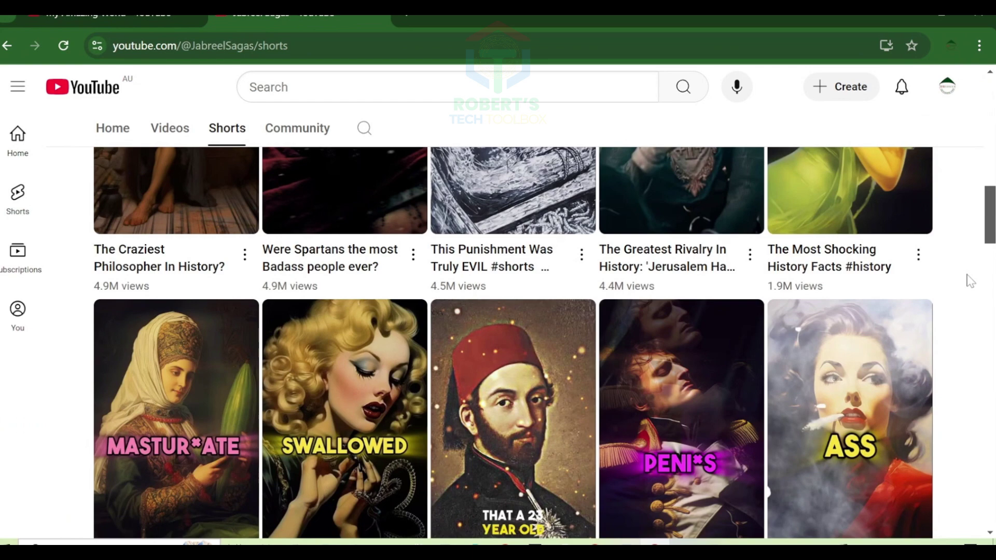
scroll(969, 280, down, 3)
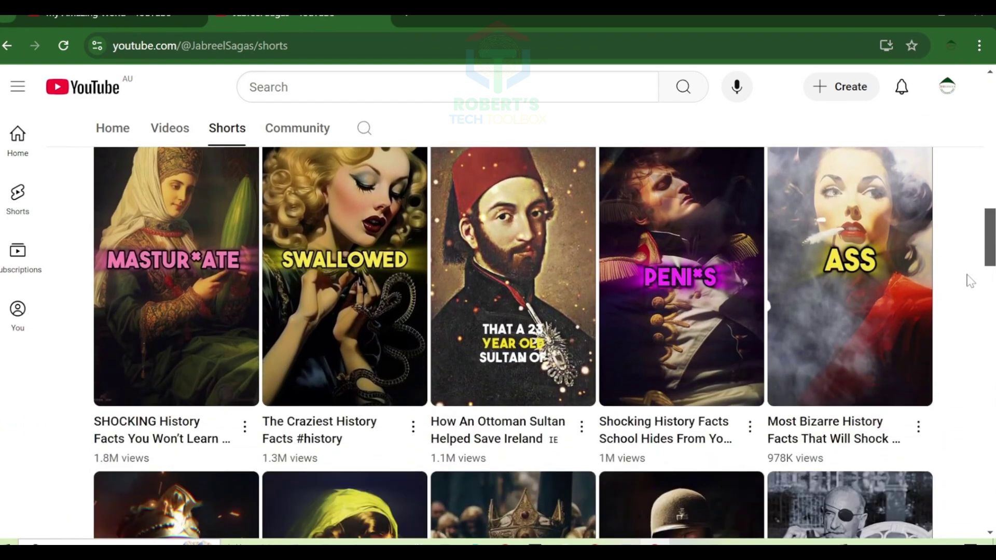
scroll(970, 280, up, 8)
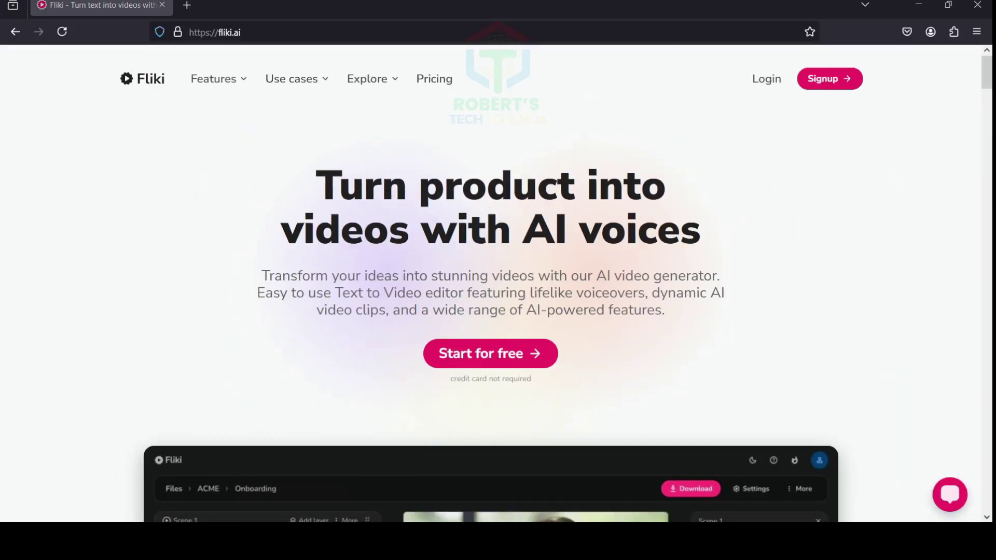
Sign up for a free Fliki account with an email address and enter the emailed verification code
key(alt+Left)
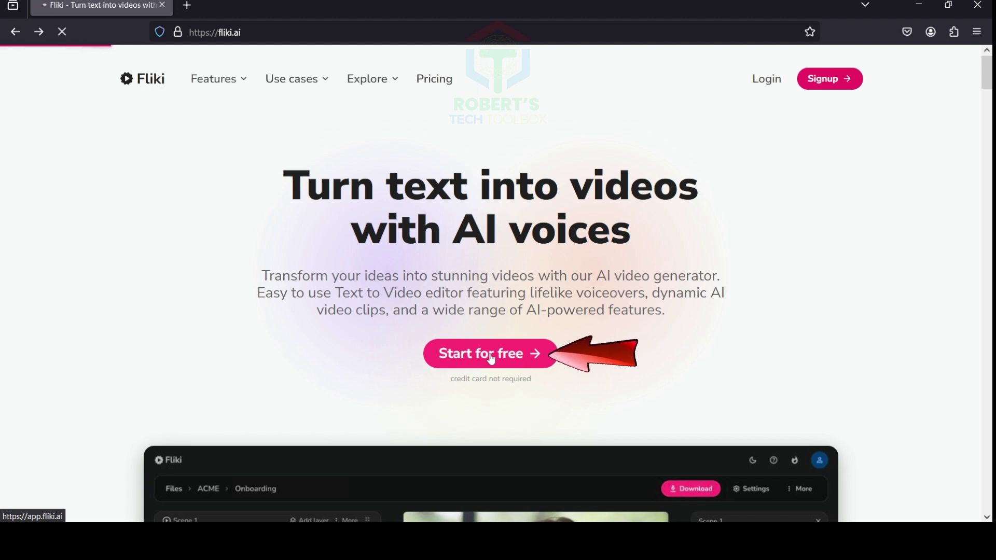
click(492, 358)
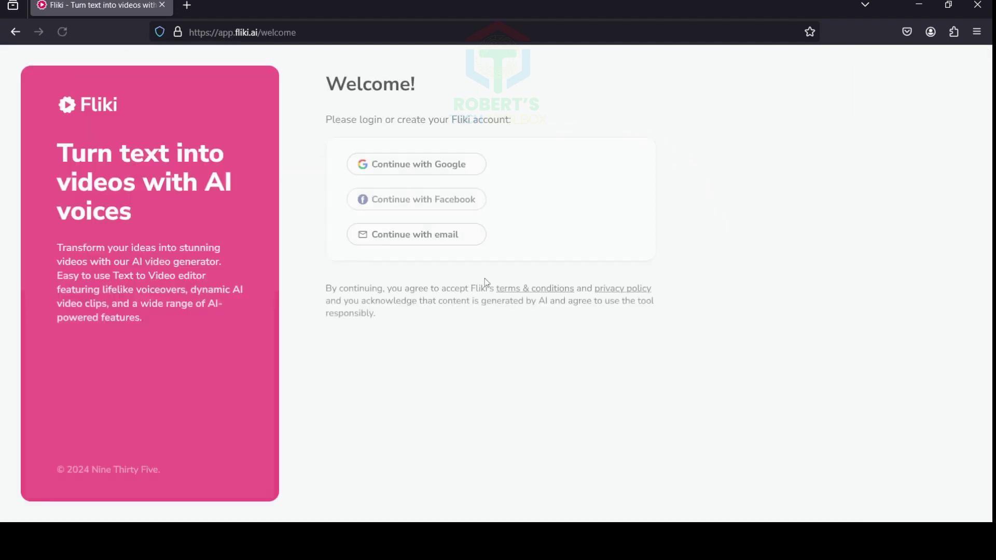
click(413, 235)
text(best)
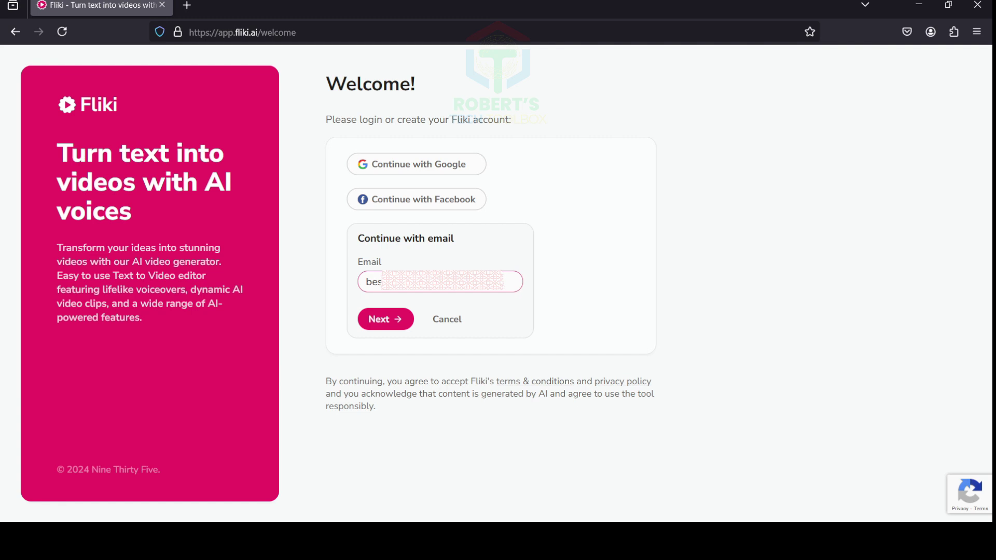
click(394, 330)
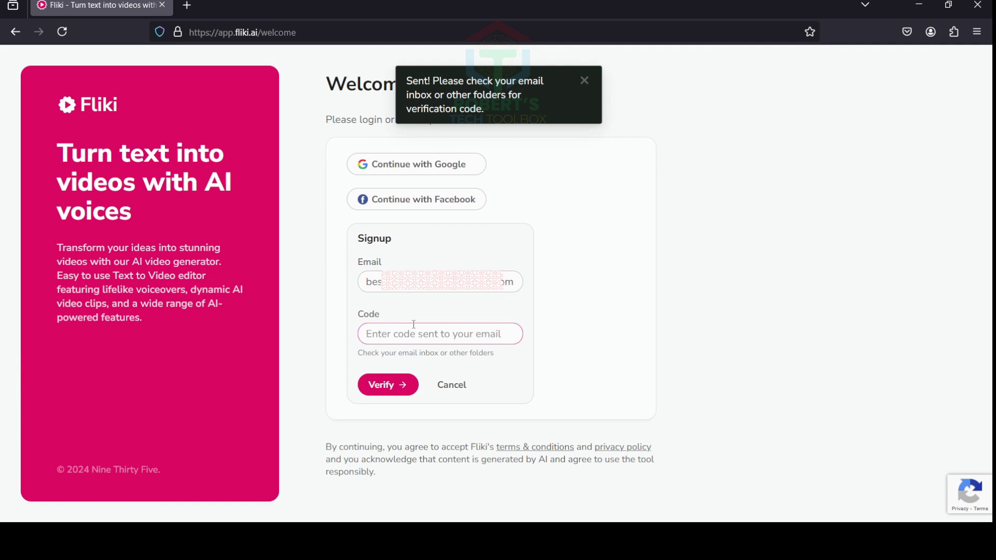
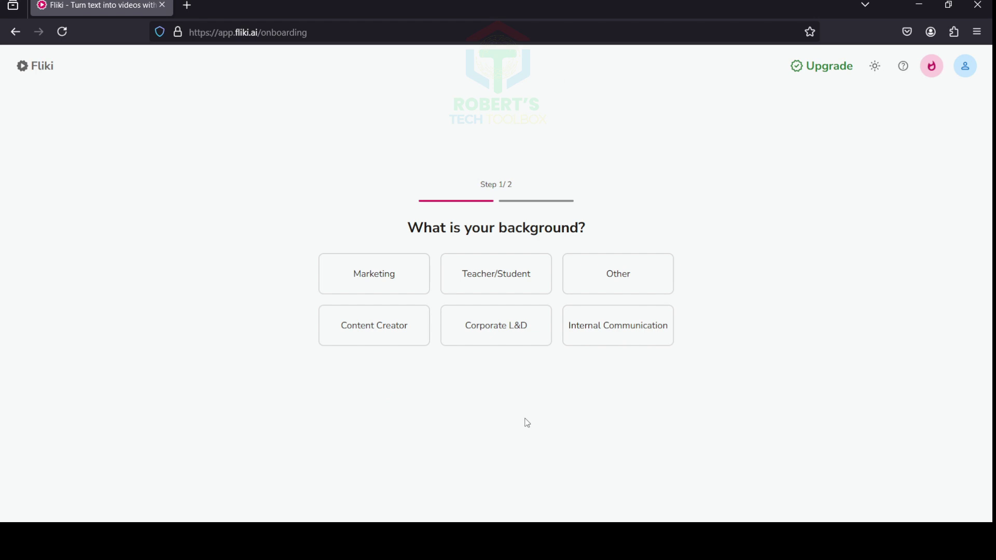
Pick a background option and a video type to complete both onboarding steps
click(383, 331)
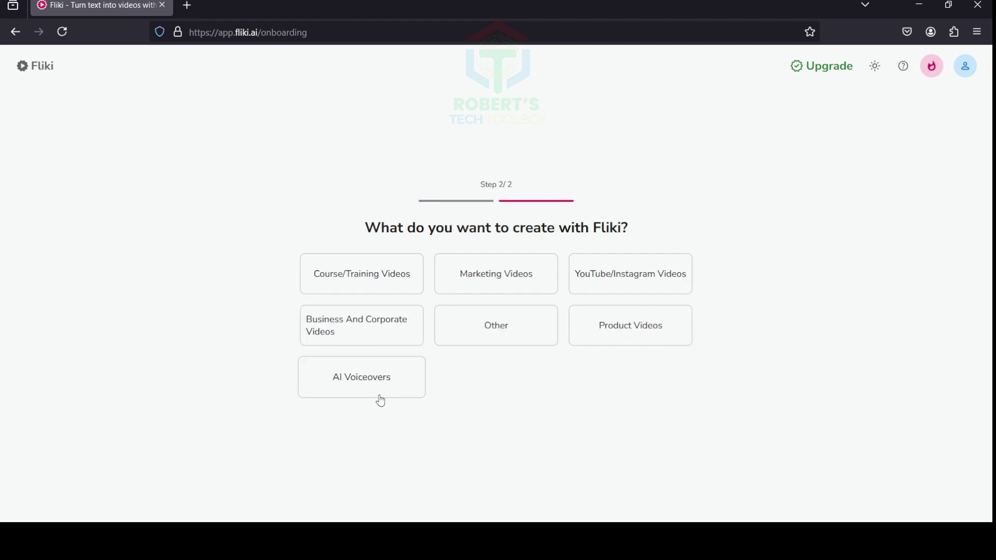
click(394, 324)
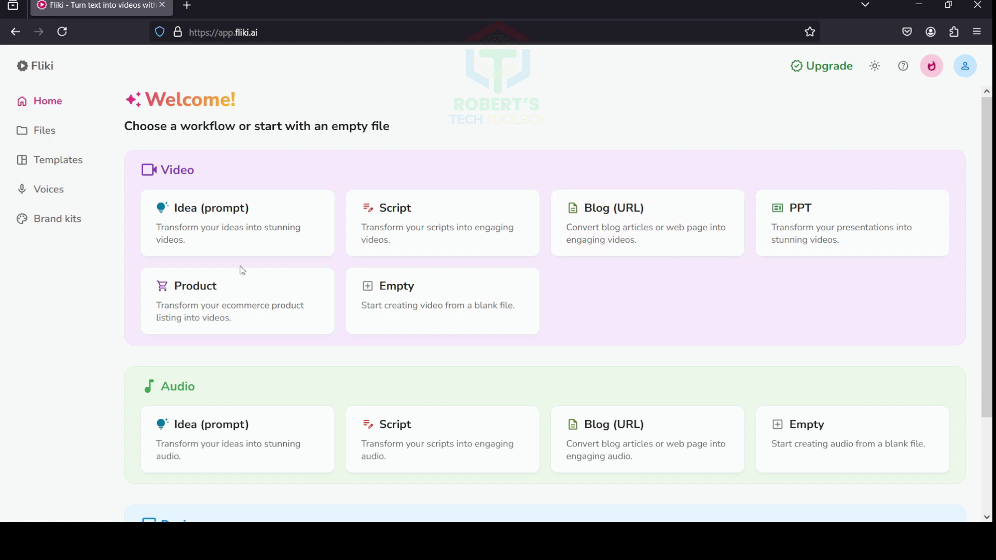
Start an Idea (prompt) video with the prompt 'Top 5 Crazy animal facts' at 1 minute
click(232, 230)
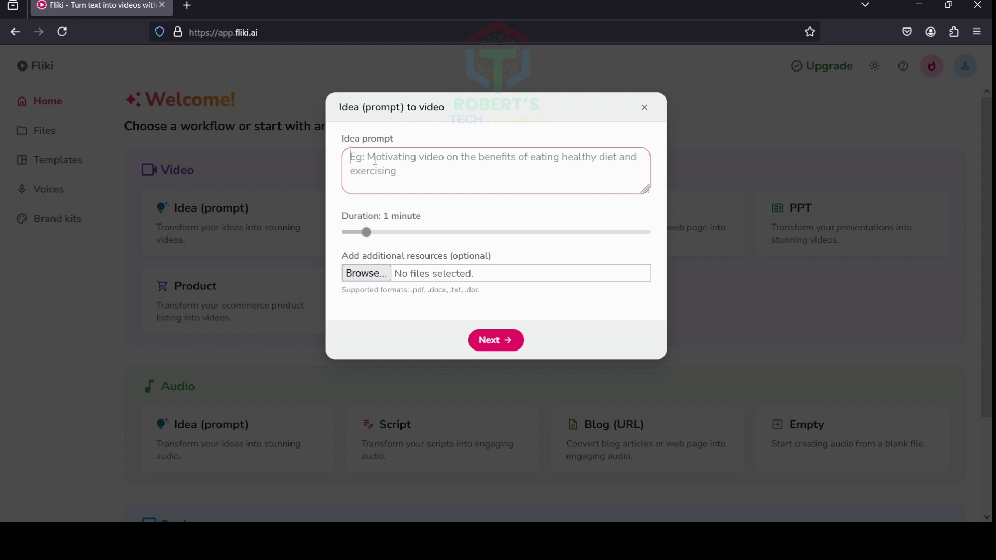
text(Top )
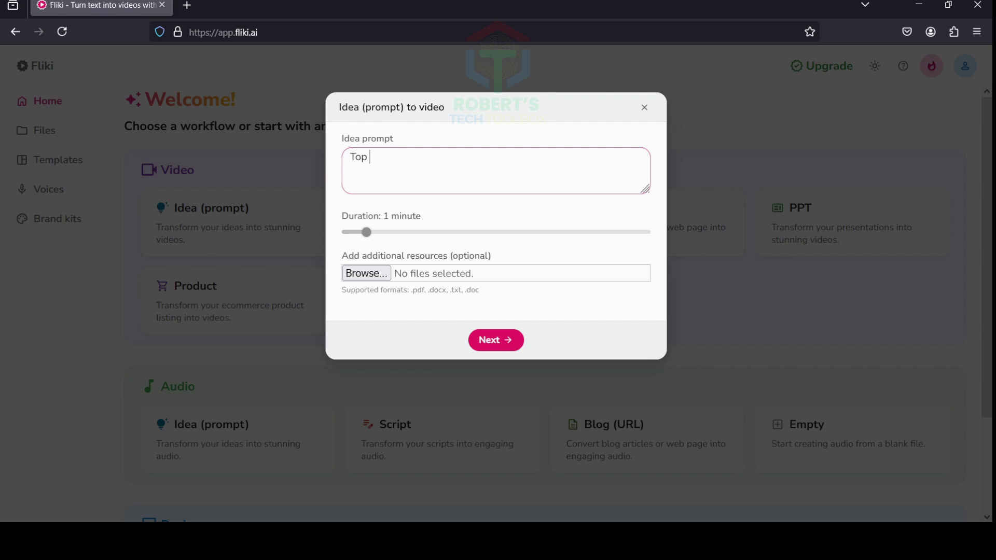
text(10)
key(BackSpace)
key(BackSpace)
key(BackSpace)
text(5 Crazy animal facts)
key(Tab)
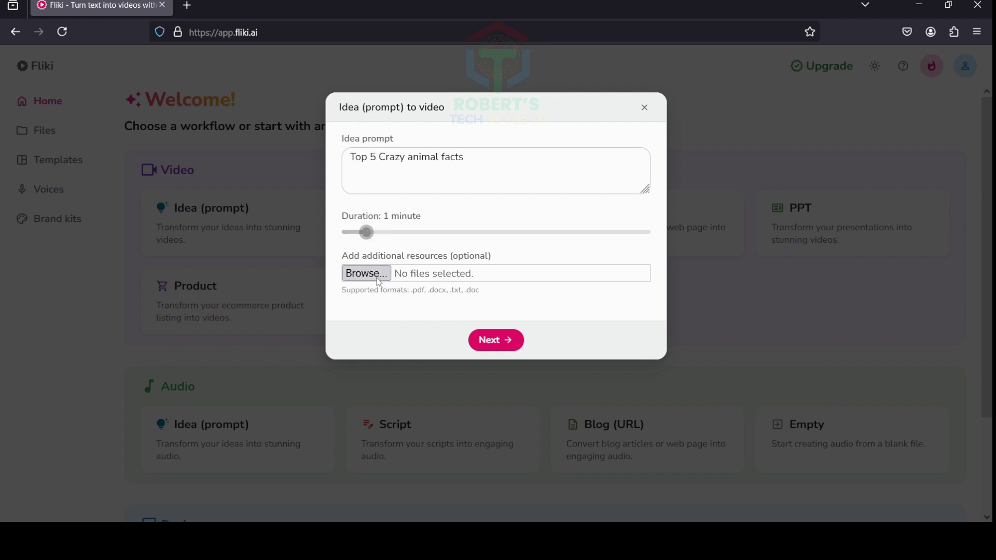
key(shift+Tab)
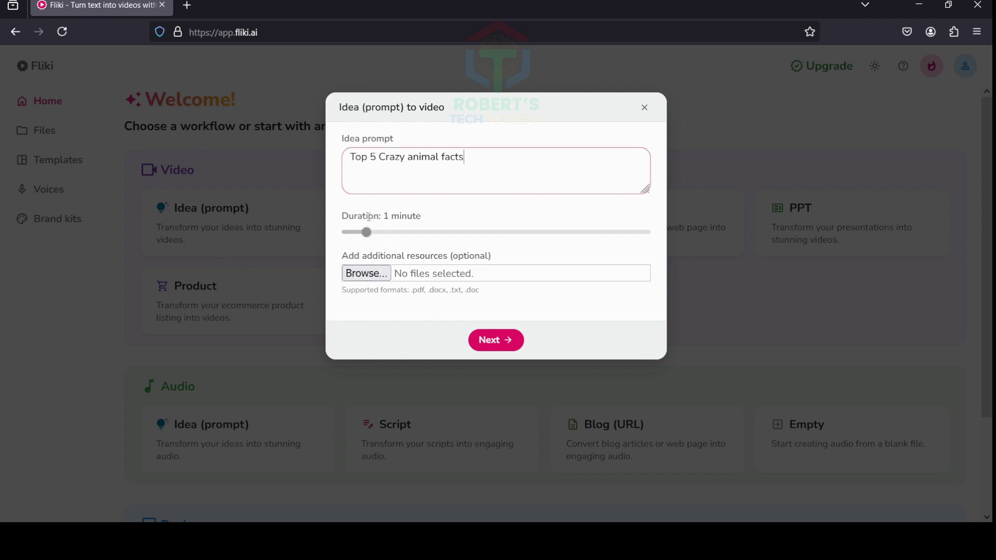
mouse_move(369, 235)
mouse_down()
mouse_move(555, 251)
mouse_move(670, 248)
mouse_move(367, 233)
mouse_up()
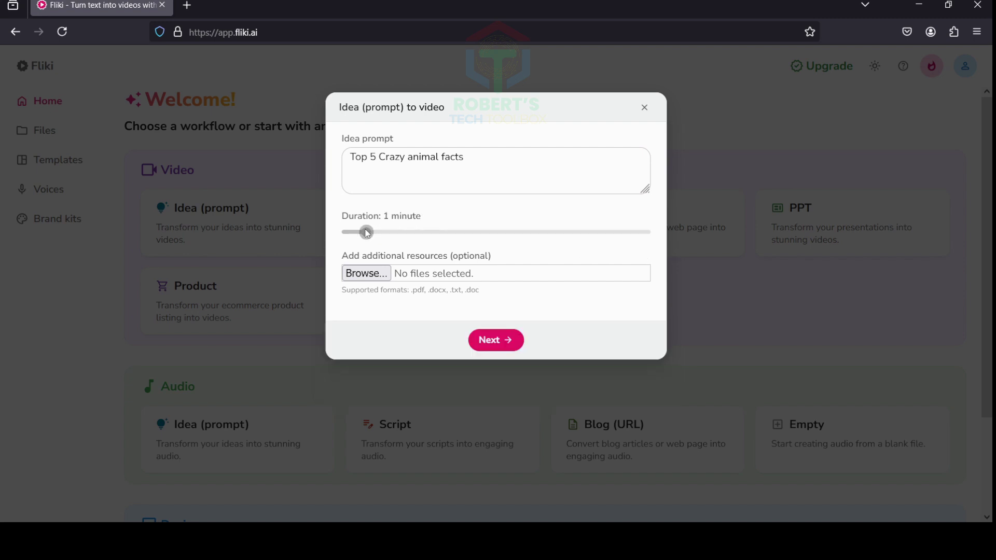
Choose Informative tone, Entertainment purpose and Animal lovers audience for the animal-facts video
click(493, 345)
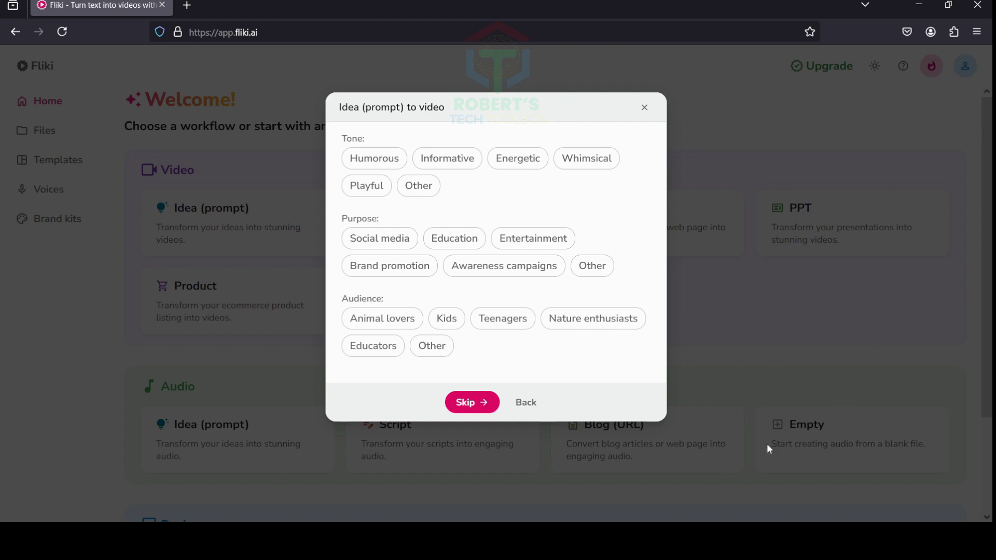
click(446, 163)
click(523, 242)
click(382, 321)
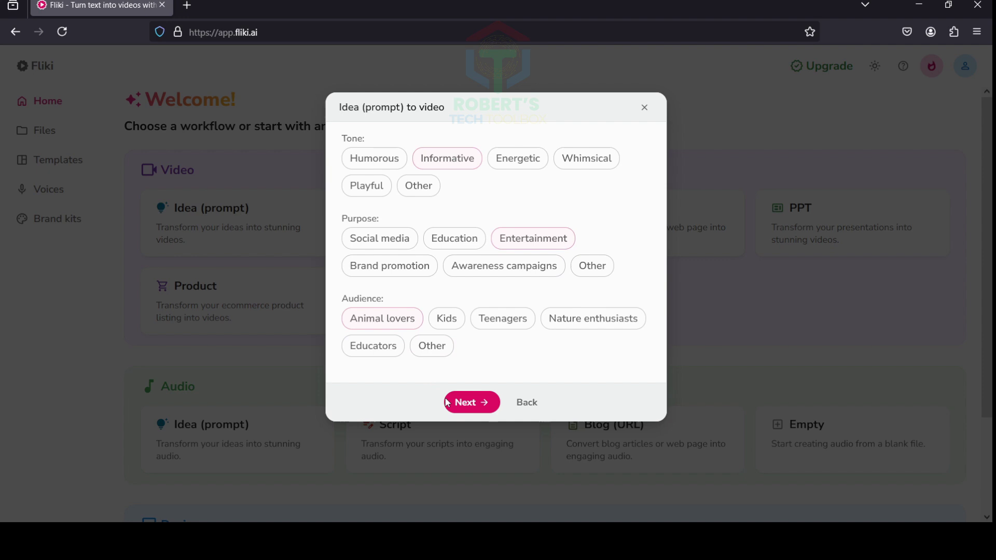
In the size and media options, select AI Media for the scene visuals
click(475, 402)
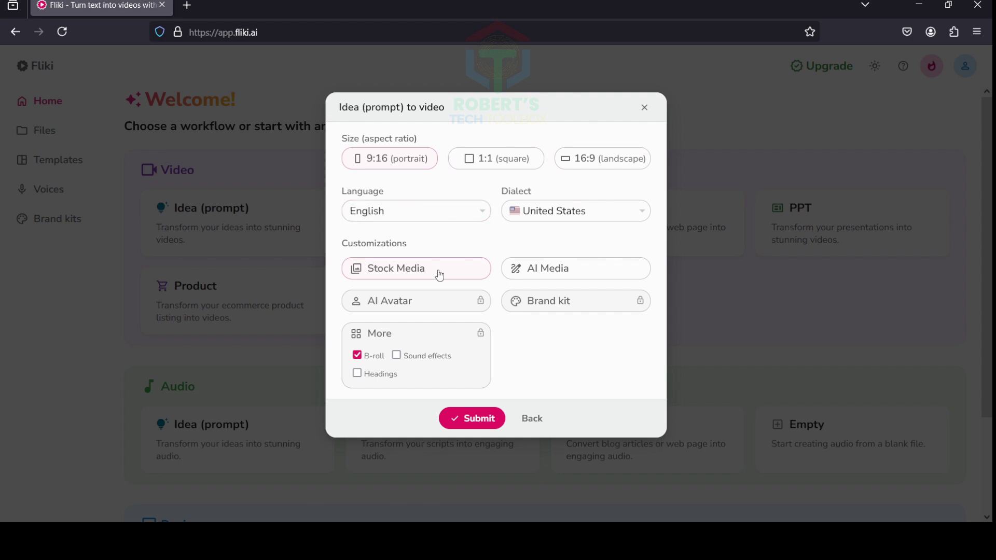
click(563, 274)
click(556, 298)
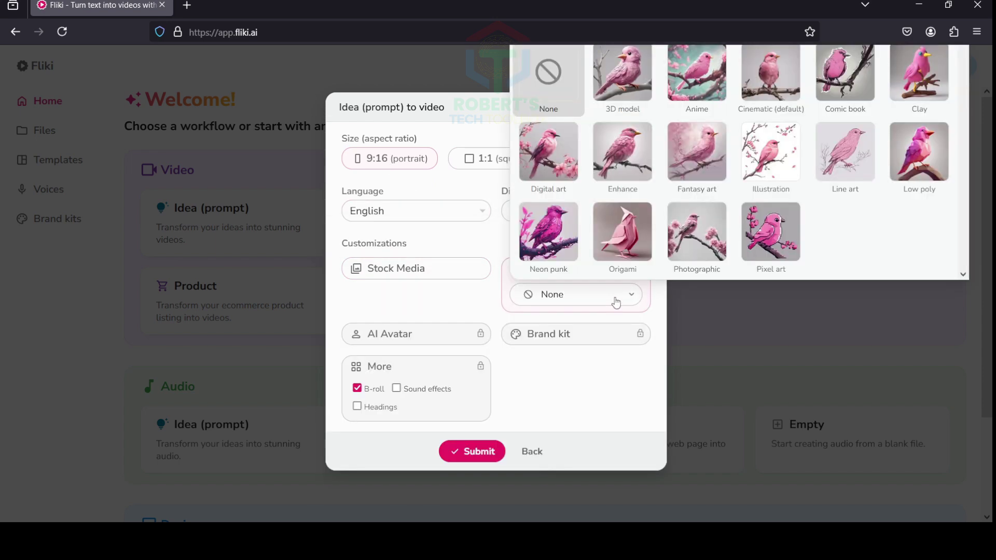
click(626, 82)
click(407, 275)
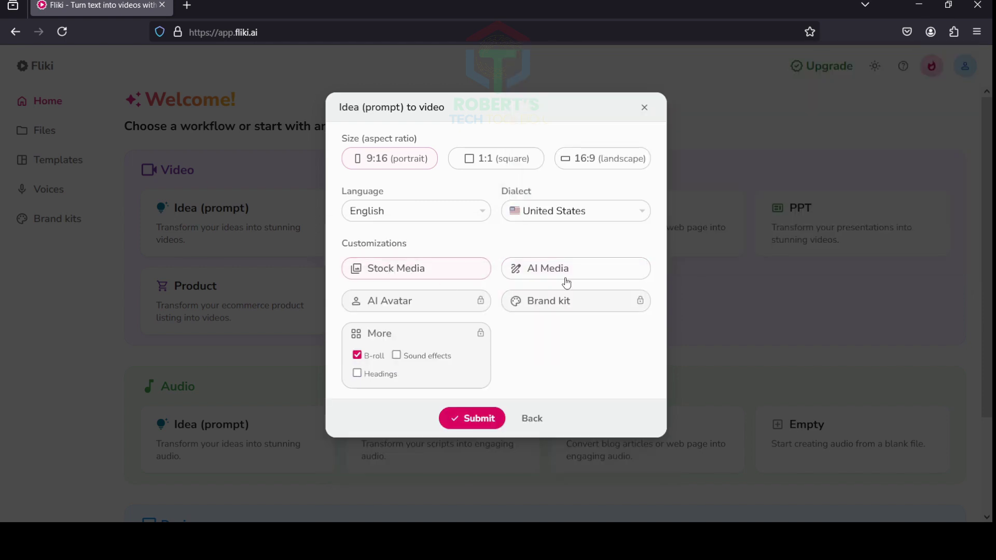
click(567, 276)
click(415, 268)
Keep English as the voiceover language and submit to generate the video
click(417, 211)
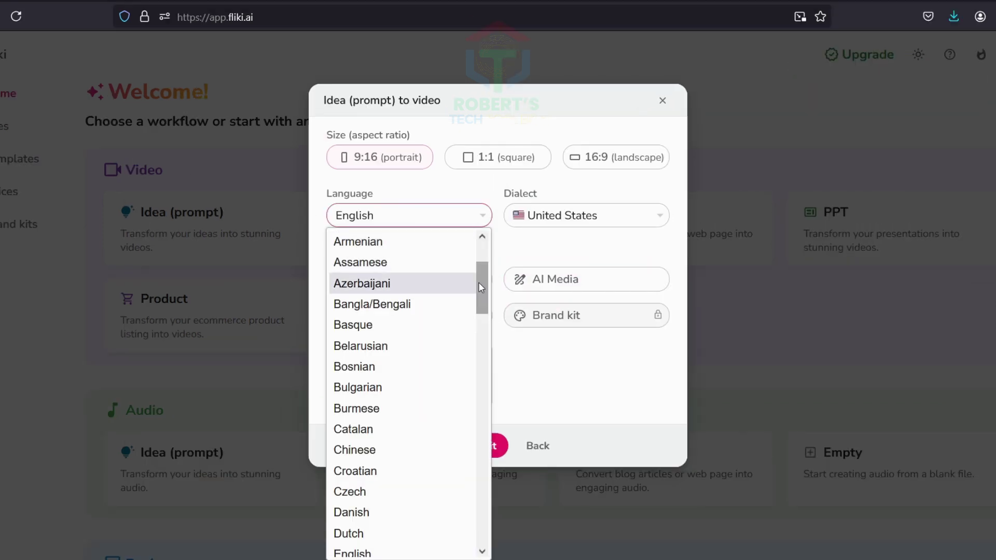
drag(478, 284, 477, 249)
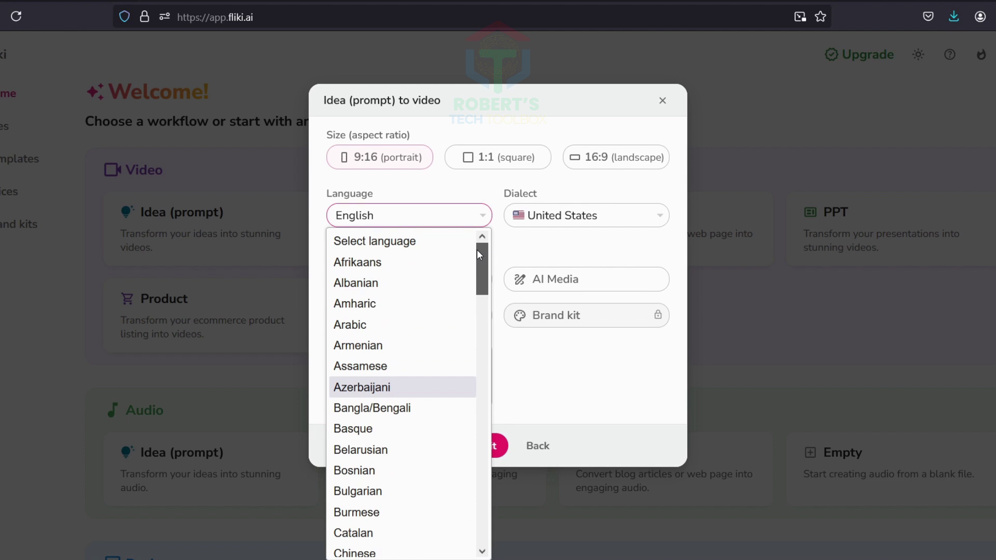
click(446, 197)
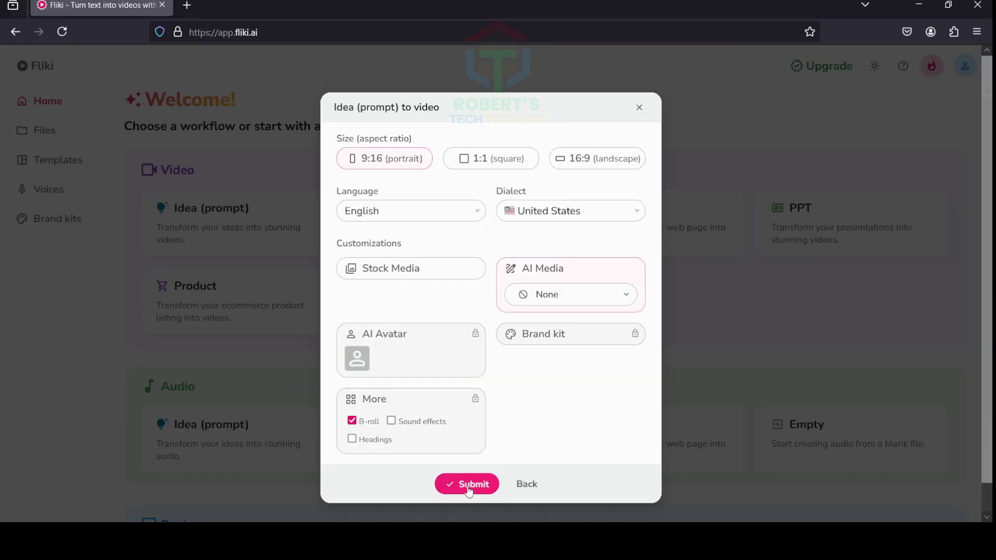
click(468, 484)
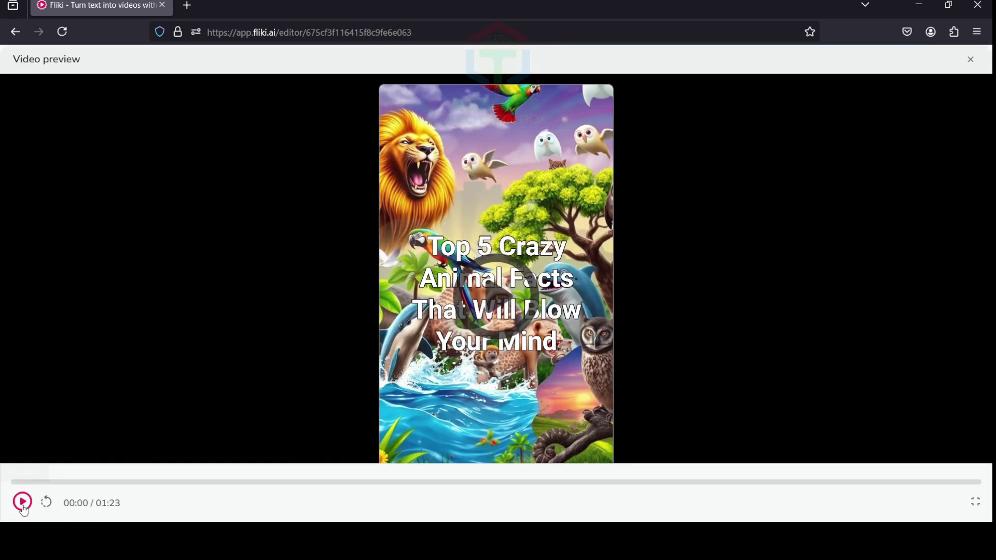
Play the generated 1:23 animal-facts preview, then close it to return to the editor
click(23, 509)
click(971, 59)
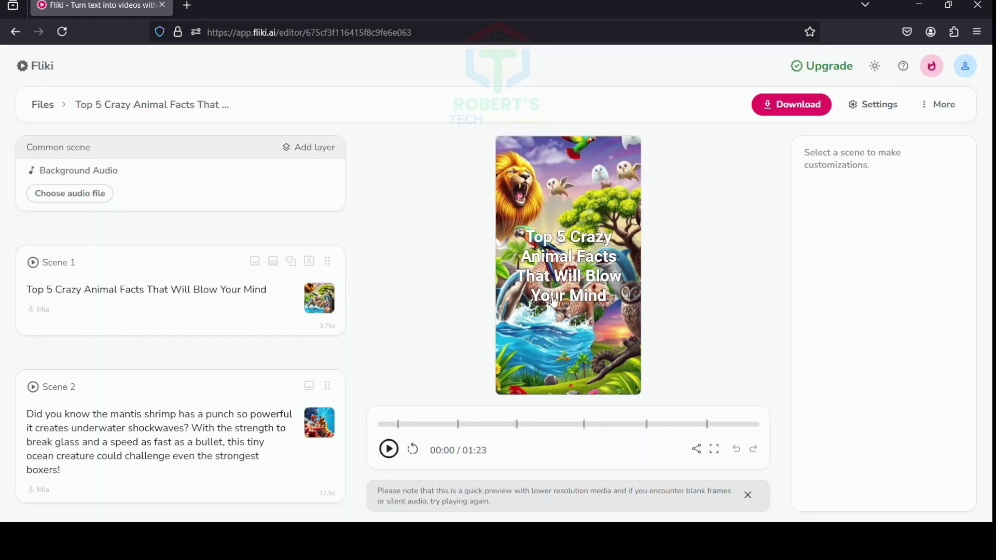
Enter the prompt 'top 5 weird historical facts' at 1 minute and choose Photographic AI media
text(5 weird his)
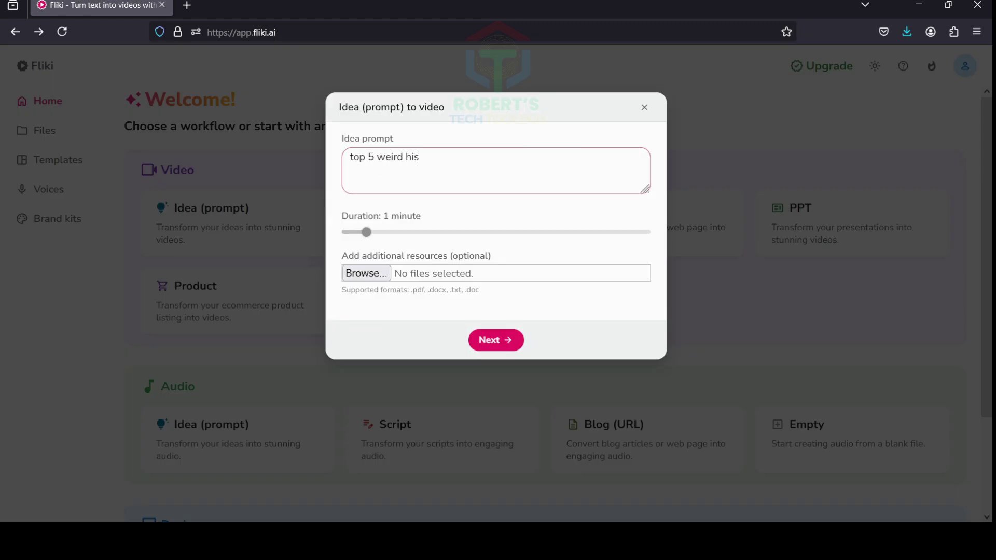
text(torical facts)
mouse_move(366, 231)
mouse_down()
mouse_move(544, 232)
mouse_move(366, 232)
mouse_up()
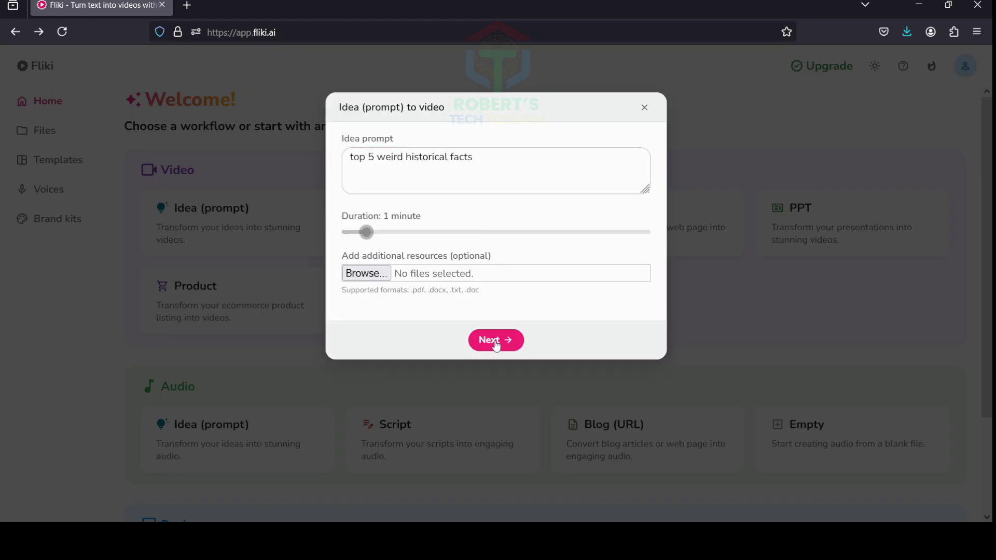
click(497, 340)
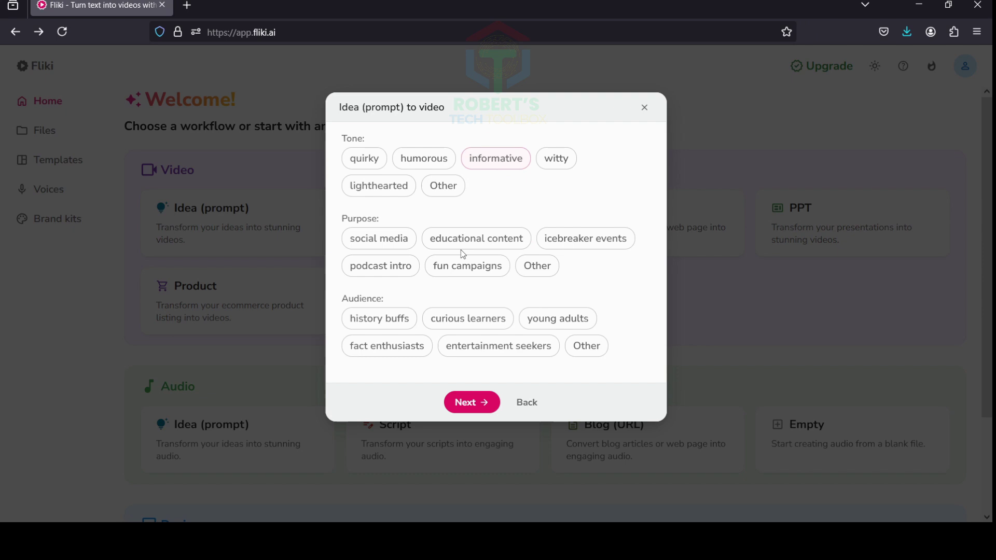
click(470, 404)
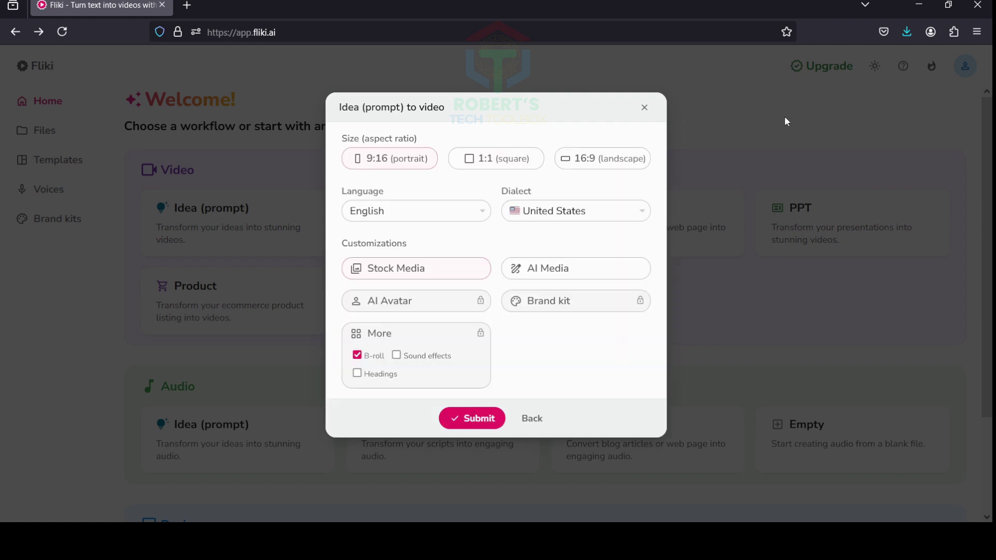
click(576, 268)
click(695, 239)
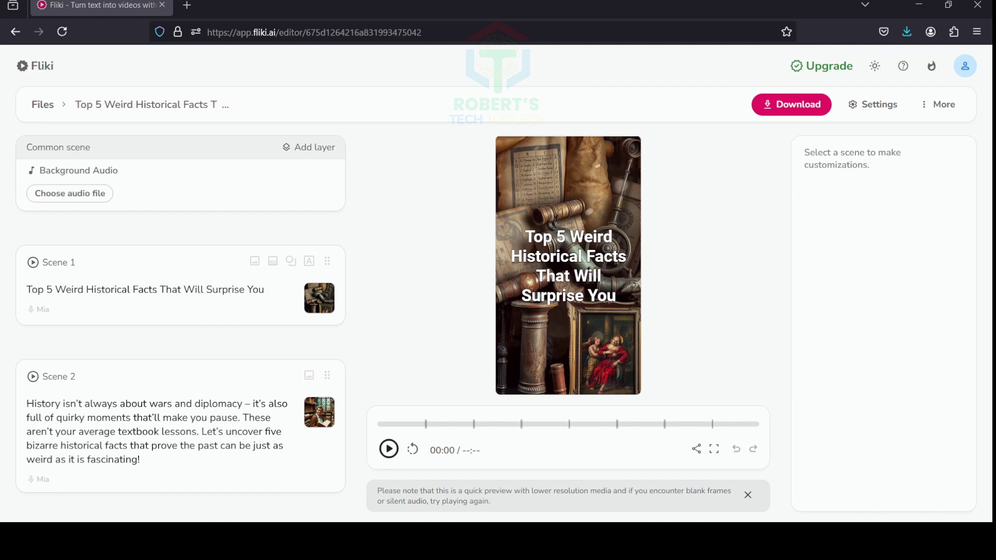
click(790, 104)
click(21, 501)
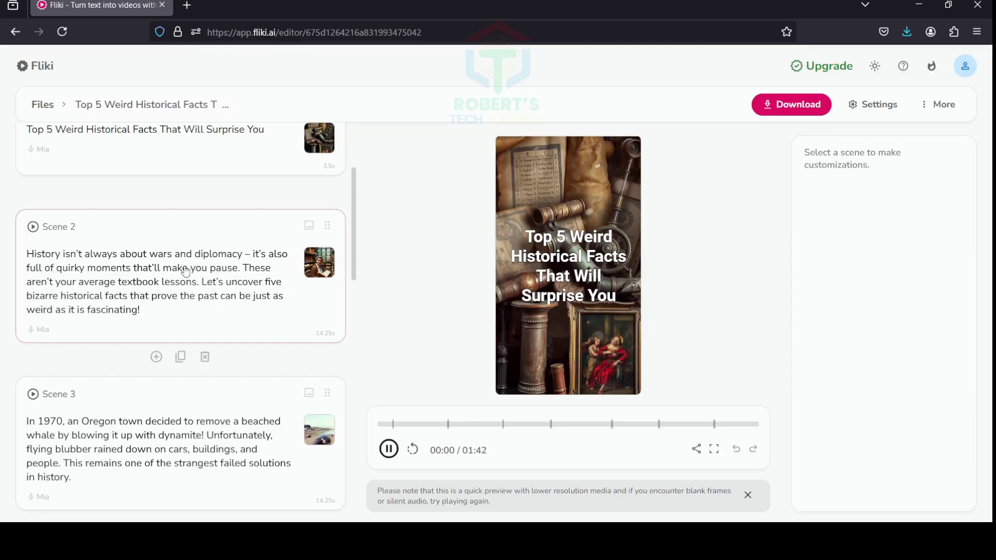
Open Scene 2 and its voiceover text to show the subtitle settings
click(186, 271)
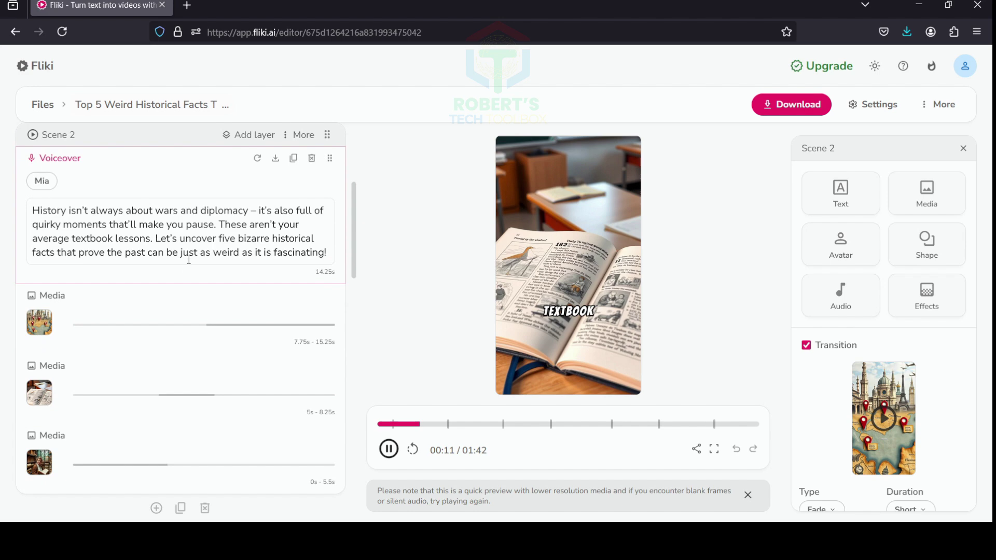
click(208, 226)
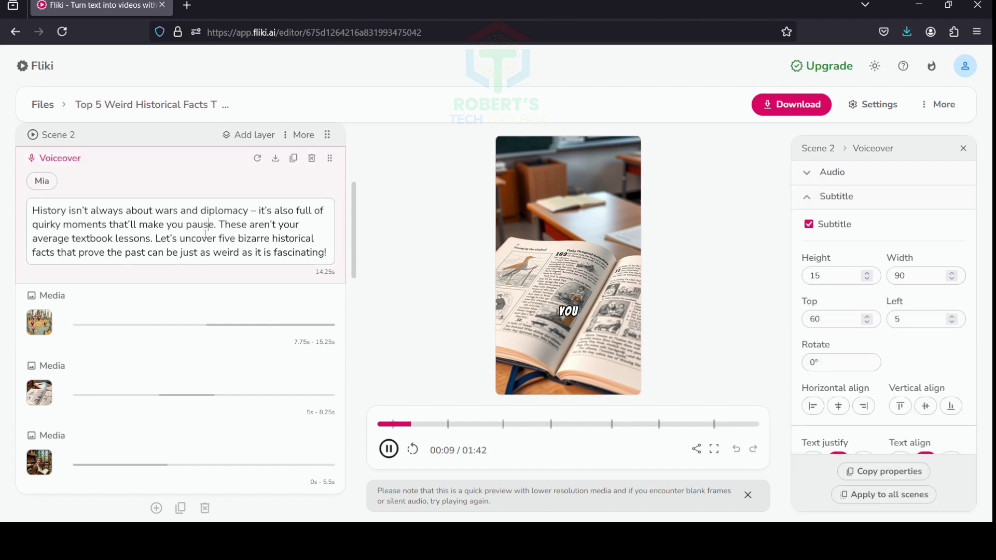
scroll(206, 292, down, 1)
scroll(206, 292, up, 5)
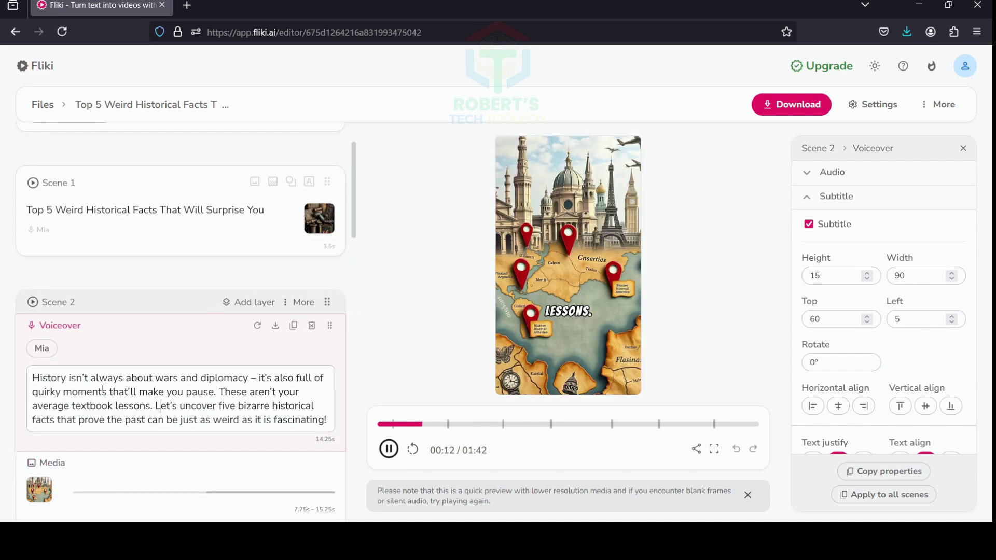
Jump playback through Scene 2's narration and reveal its three stacked media layers
click(85, 390)
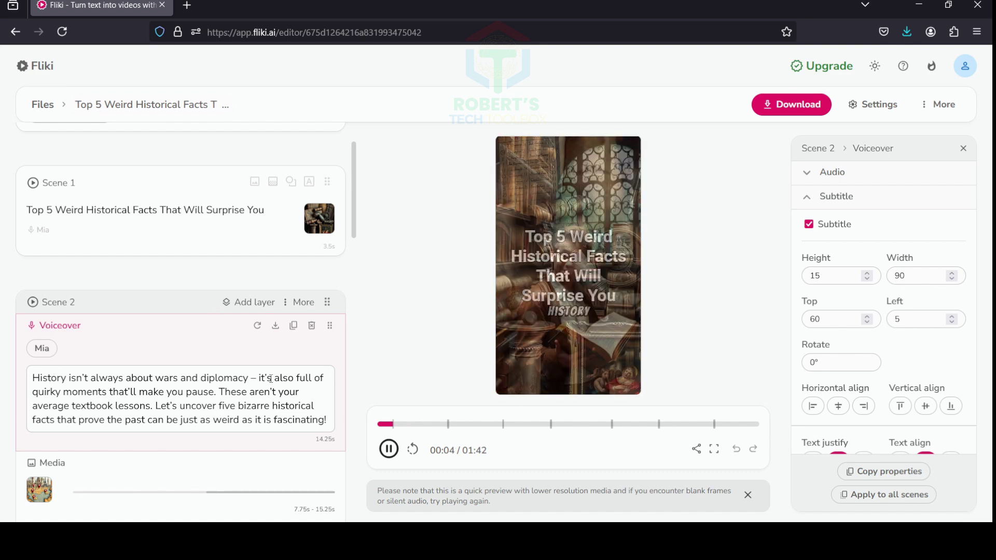
click(267, 420)
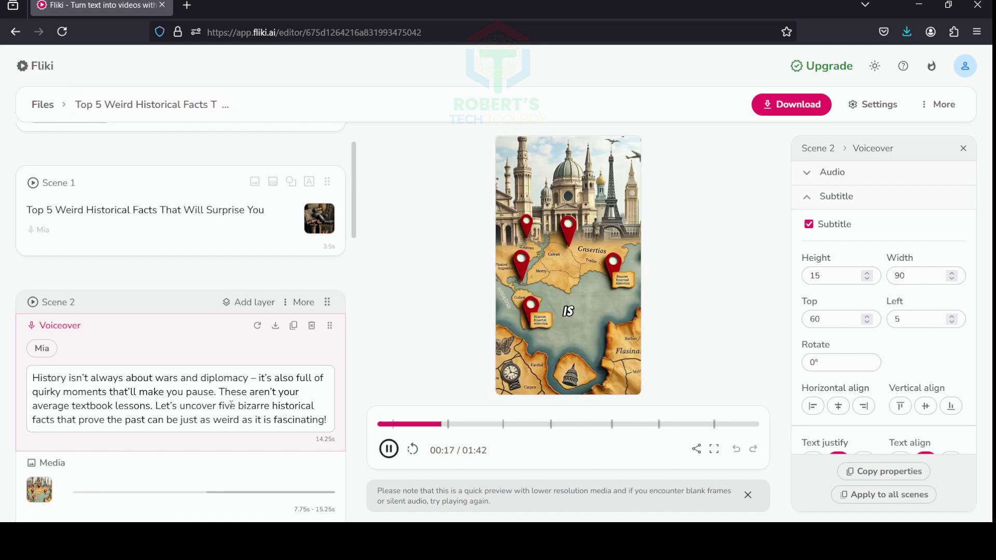
scroll(239, 394, down, 5)
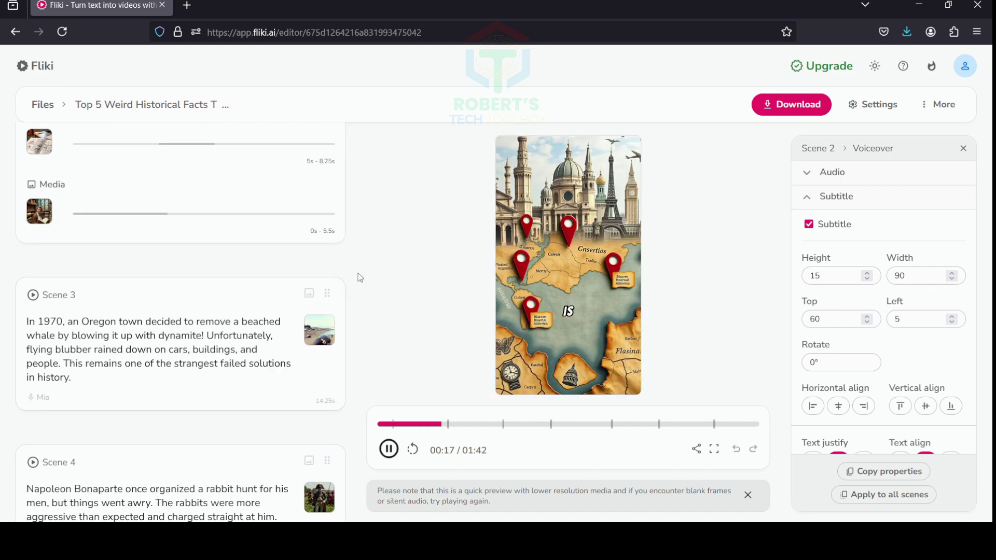
mouse_move(314, 290)
drag(353, 269, 357, 223)
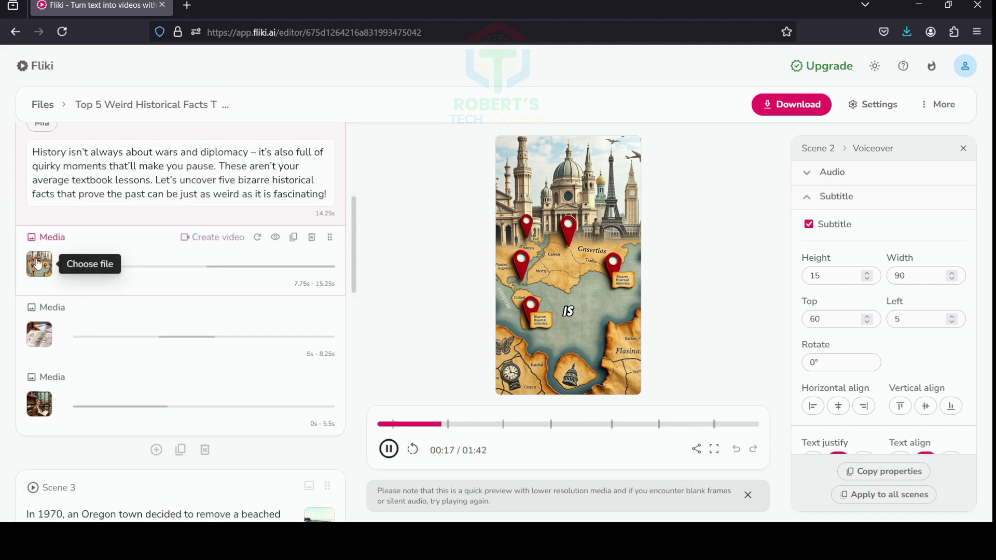
Generate an AI image of an open classroom textbook and use it in Scene 2
click(39, 341)
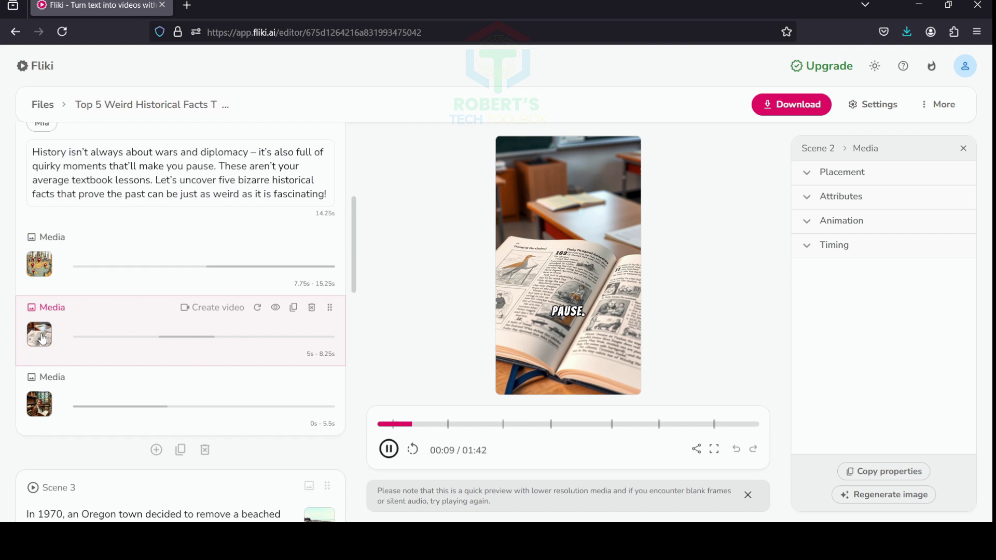
click(41, 337)
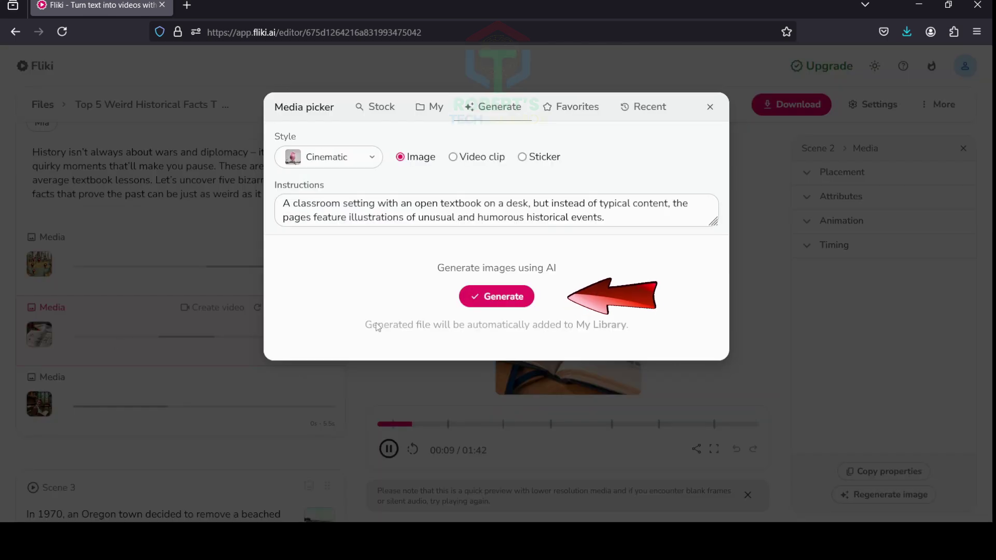
click(485, 296)
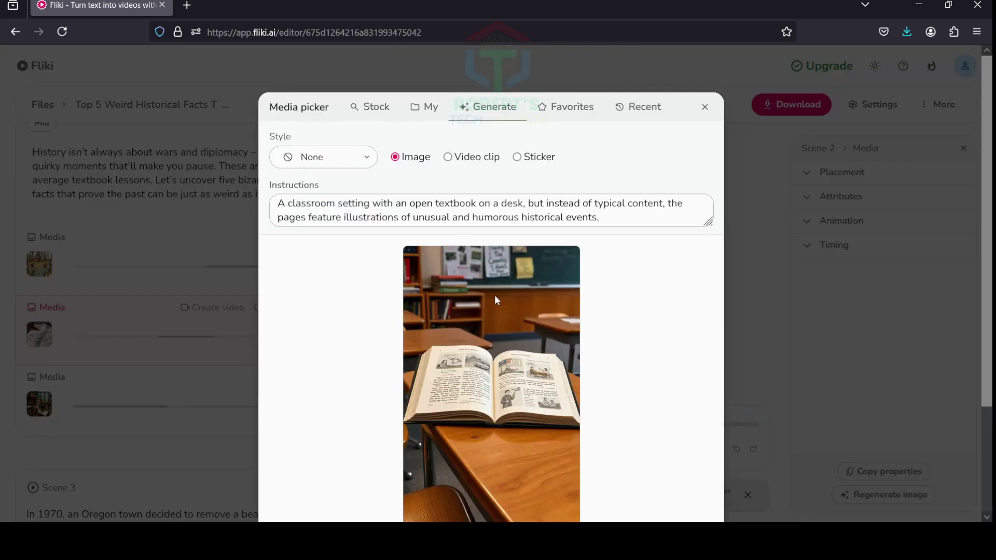
scroll(540, 401, down, 3)
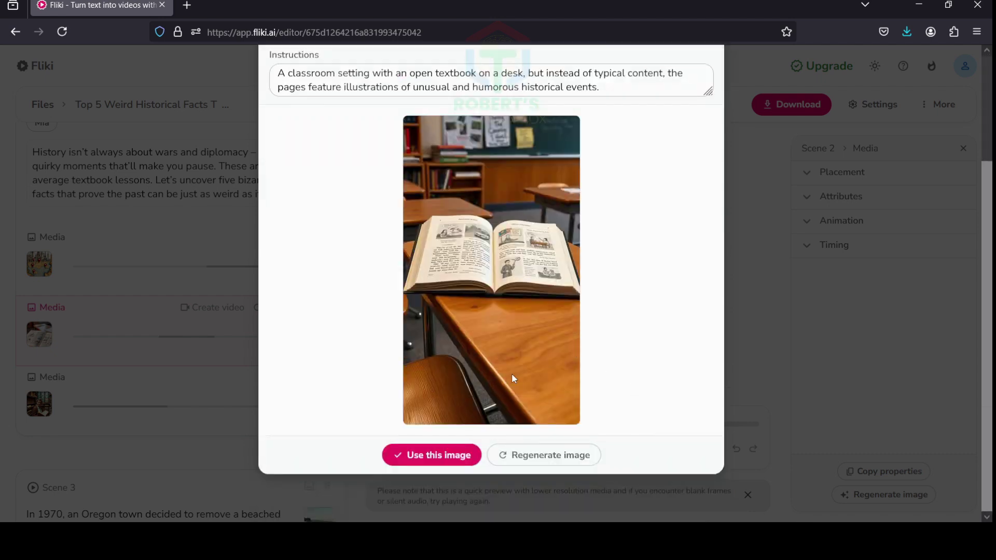
click(433, 458)
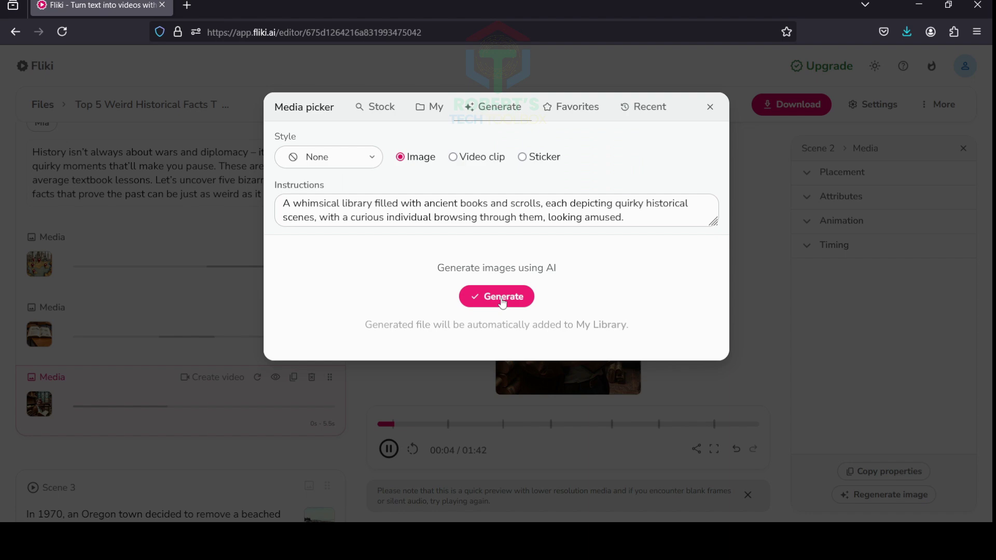
Search stock media for 'library' and add the clip of a woman studying there
click(380, 109)
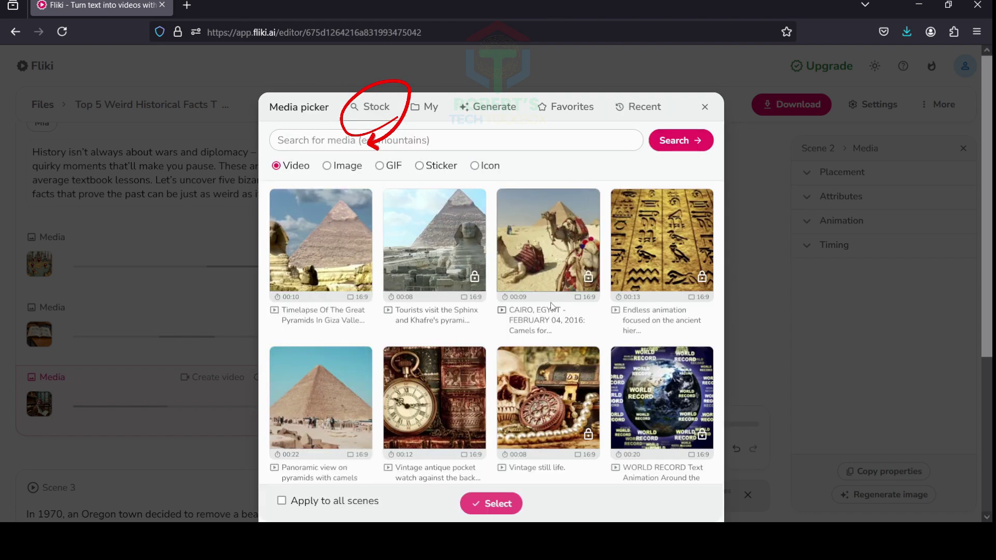
text(library)
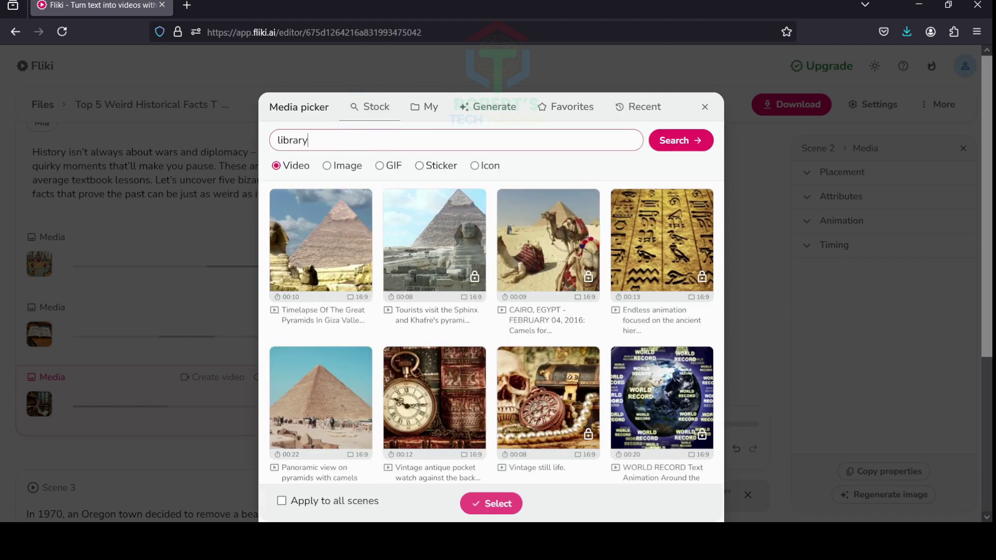
click(681, 140)
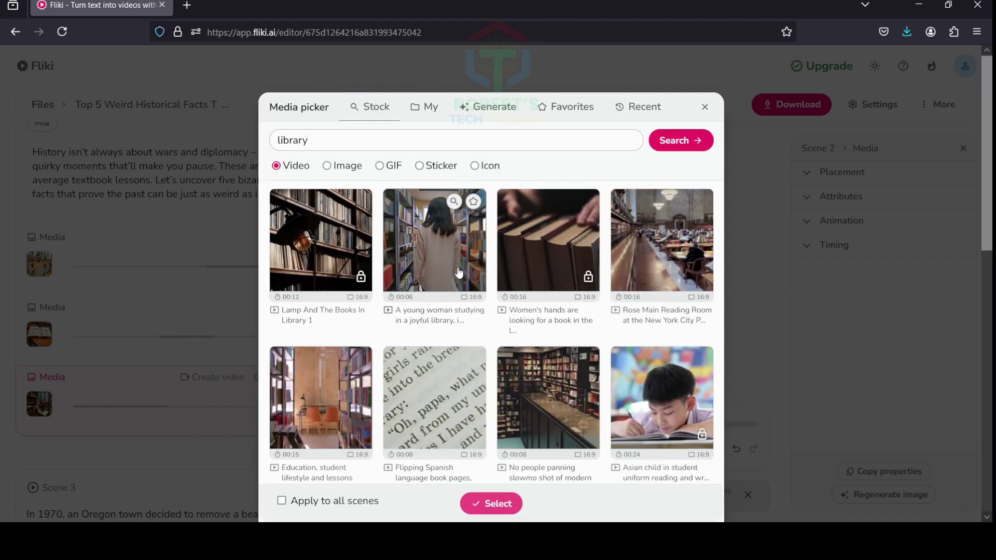
click(442, 271)
click(490, 503)
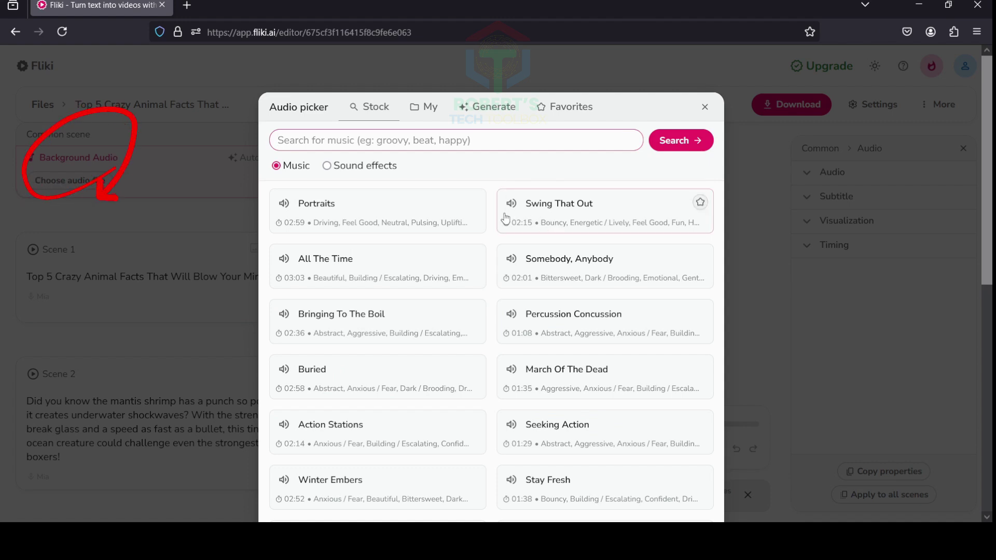
Preview the Portraits and All The Time music tracks, then bring up Scene 1's effect overlays
click(284, 204)
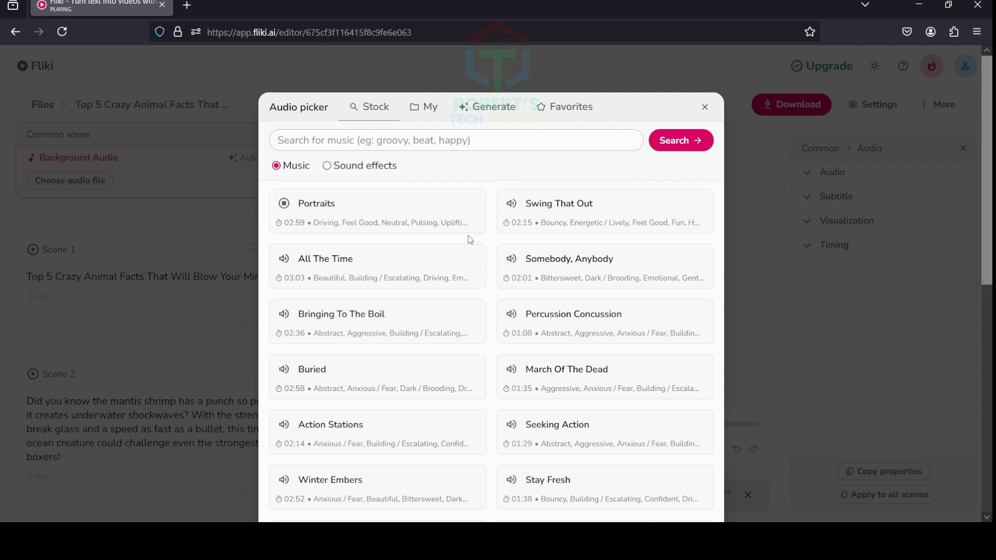
click(284, 258)
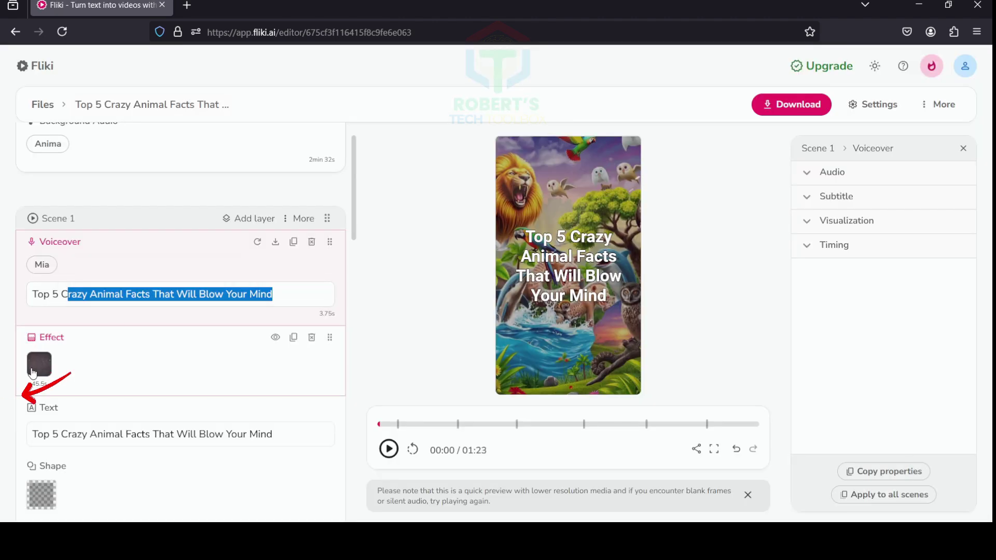
click(39, 364)
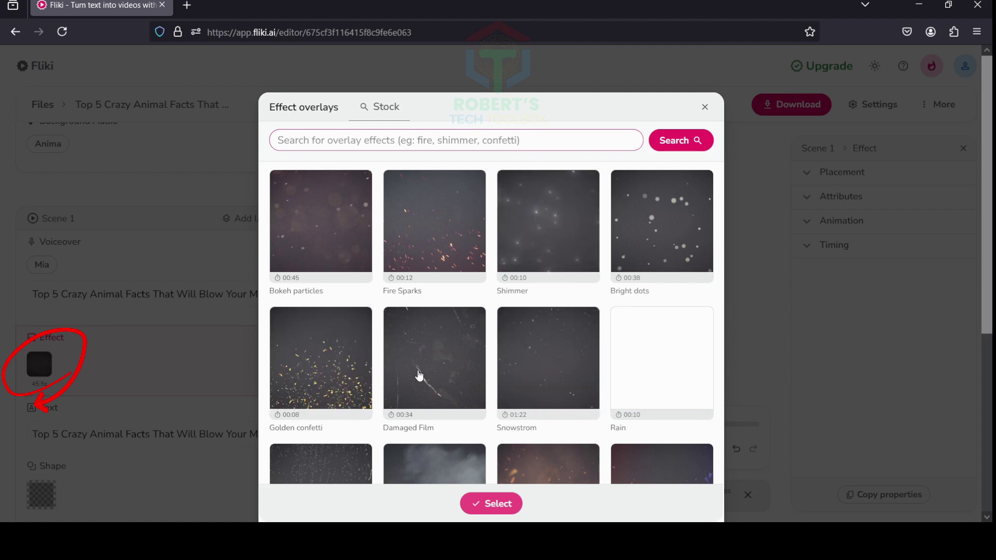
Apply Golden confetti to scene 1 and give scene 4 subtitles height 19 in Anton font
click(321, 369)
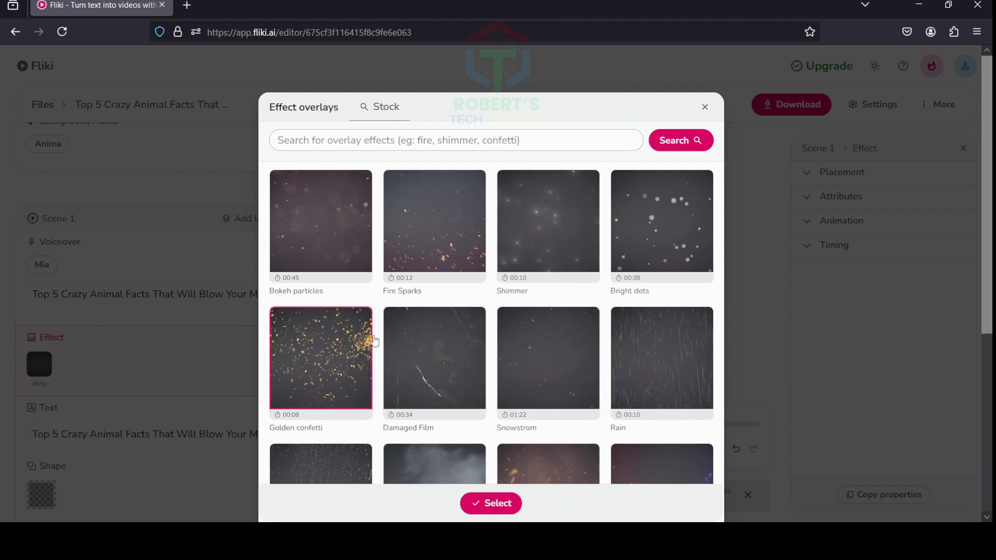
click(491, 503)
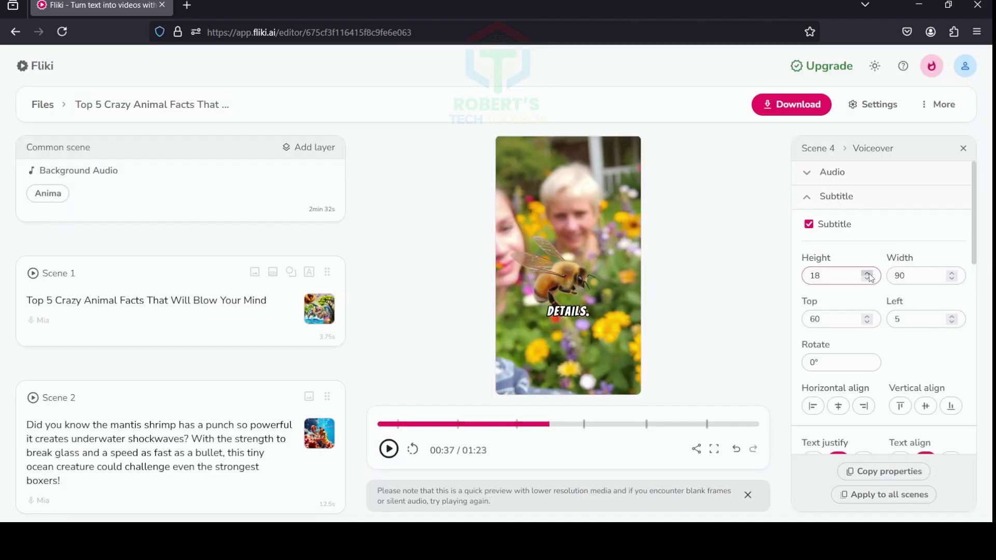
click(867, 276)
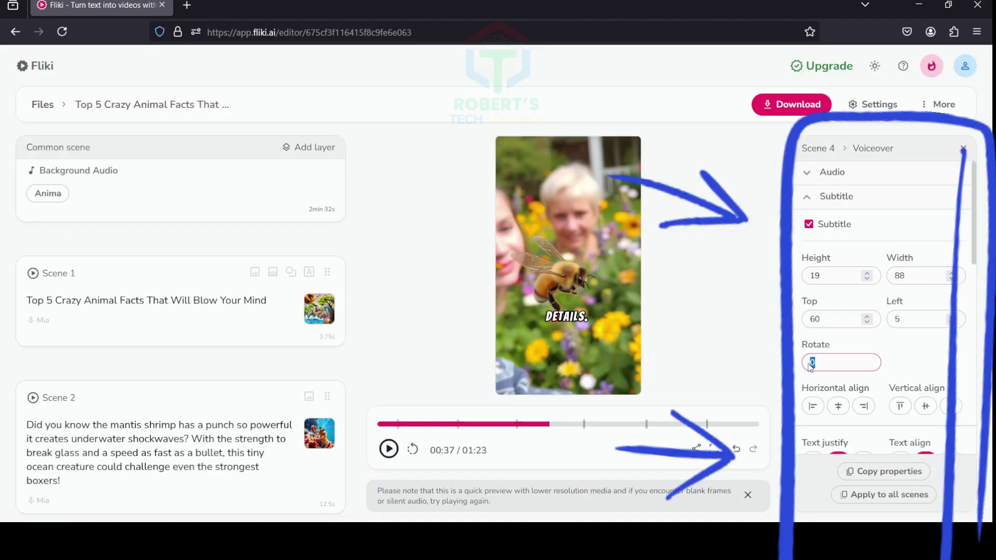
scroll(881, 337, down, 5)
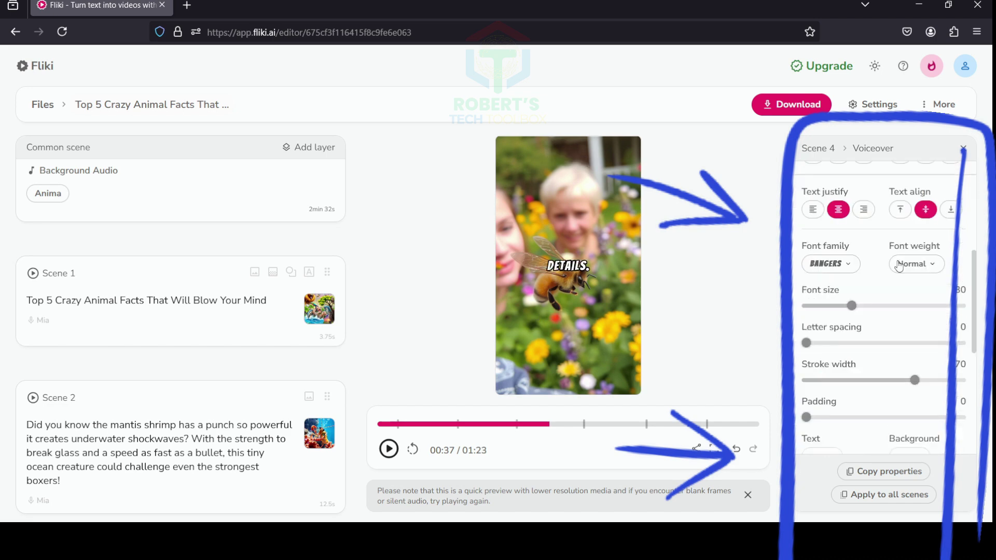
click(825, 263)
click(822, 160)
scroll(869, 355, down, 5)
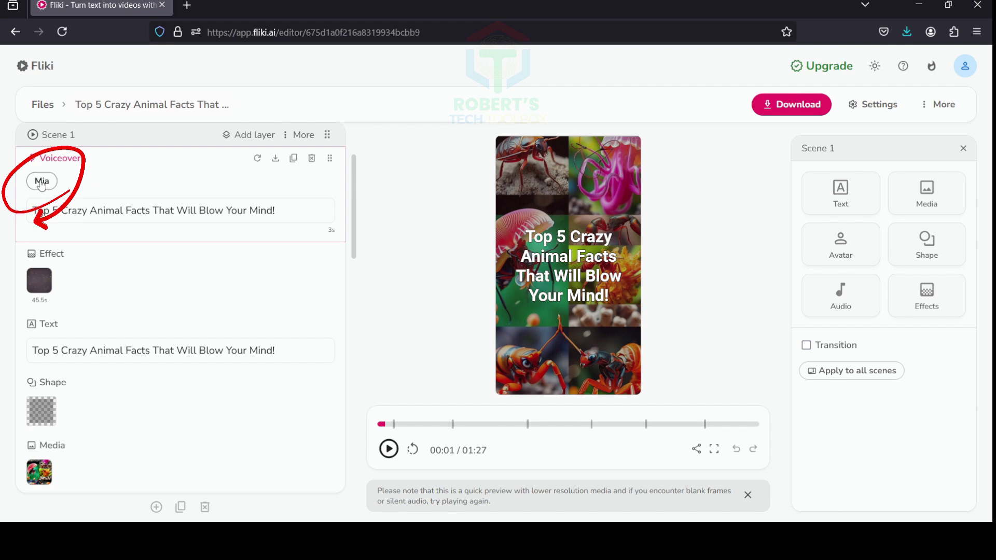
Audition the Elizabeth and Michelle voices and switch the scene 1 voiceover to Elizabeth
click(41, 182)
scroll(362, 389, down, 5)
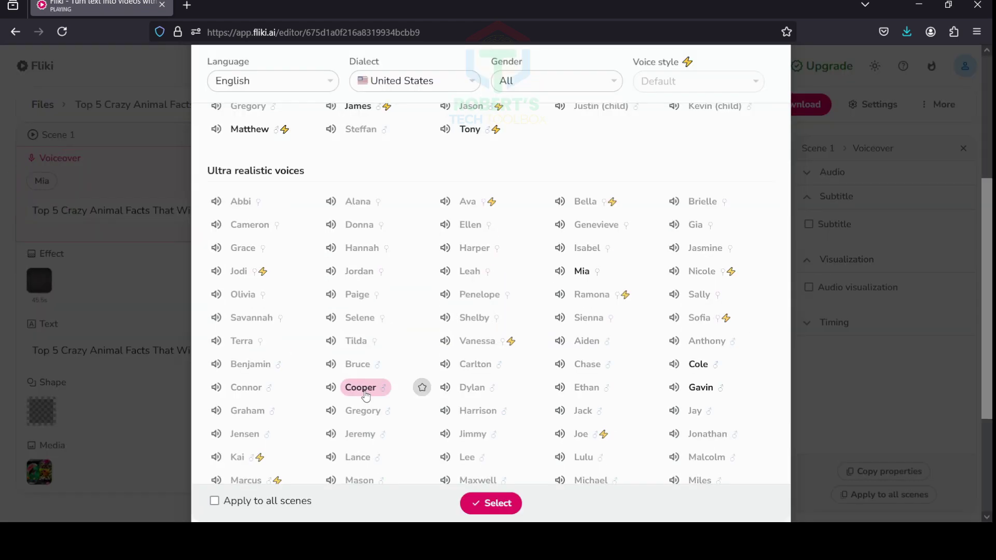
scroll(362, 389, up, 5)
scroll(469, 353, down, 5)
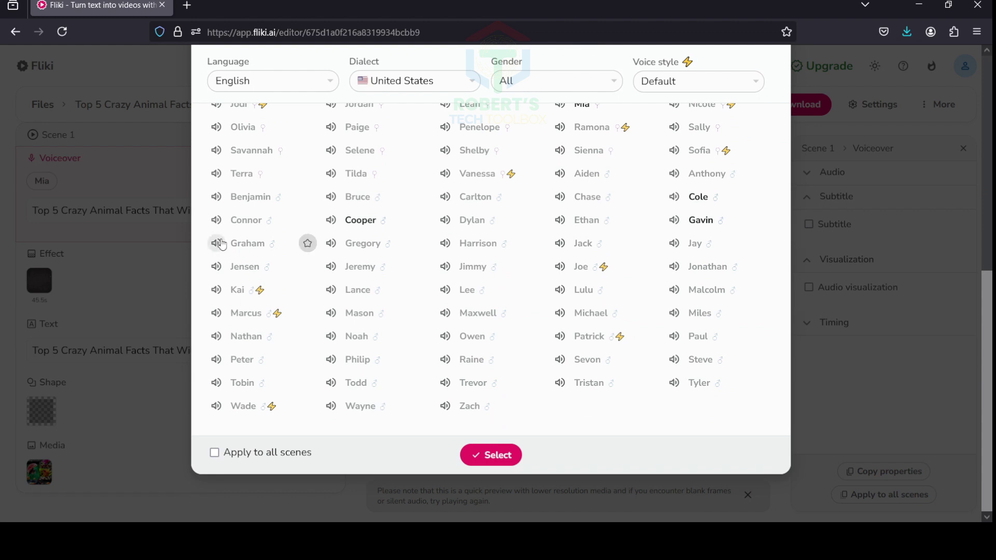
scroll(217, 243, up, 6)
click(216, 173)
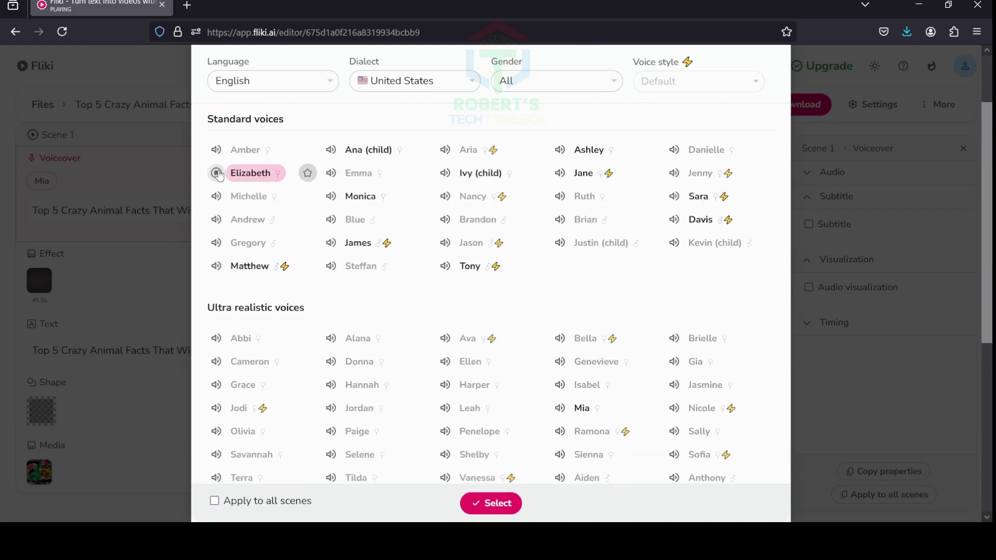
click(216, 196)
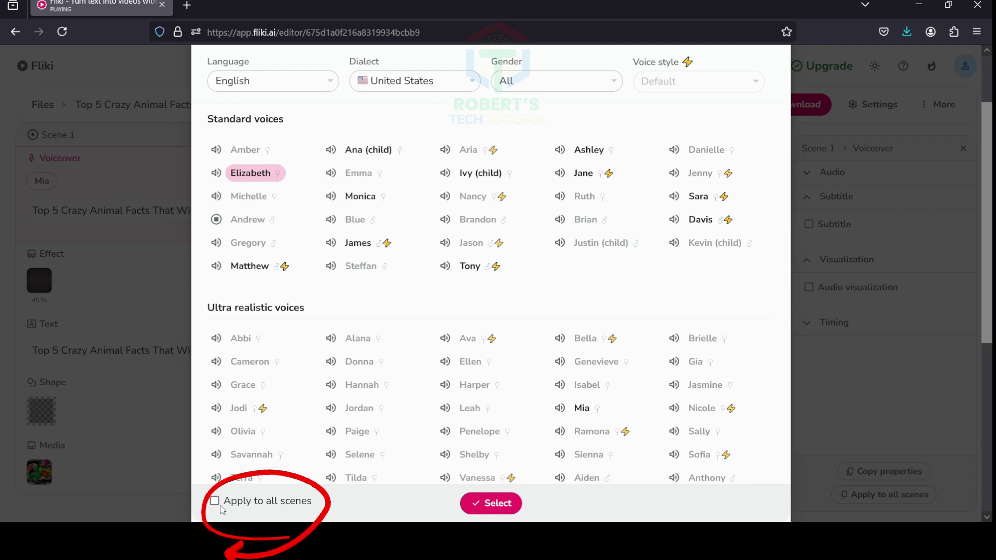
click(486, 505)
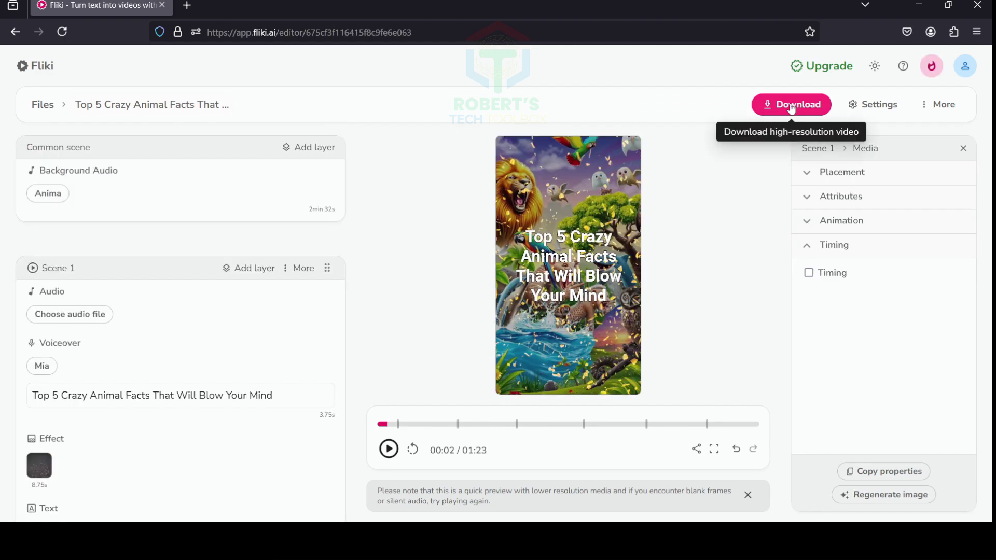
Start a 720p mp4 export of the video and confirm the new export
click(789, 103)
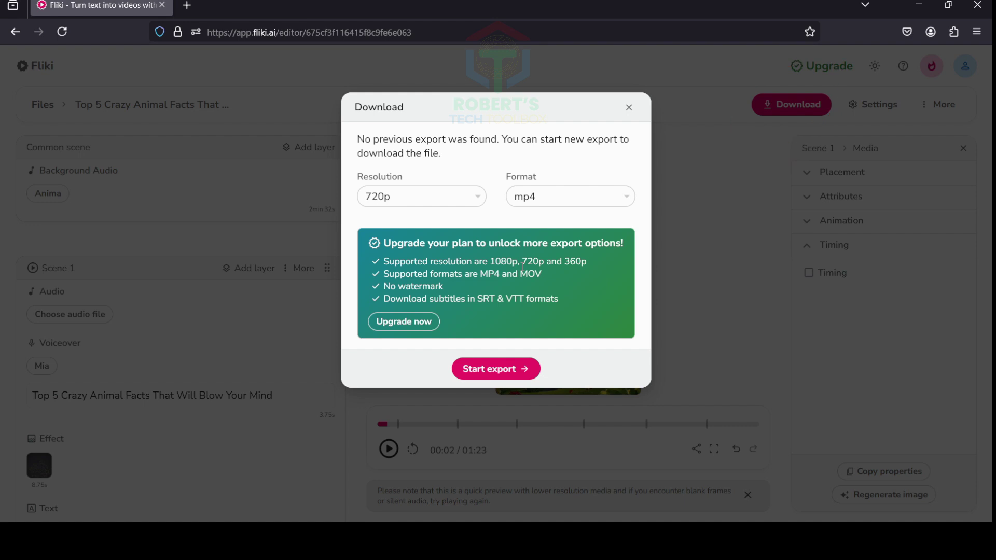
click(494, 372)
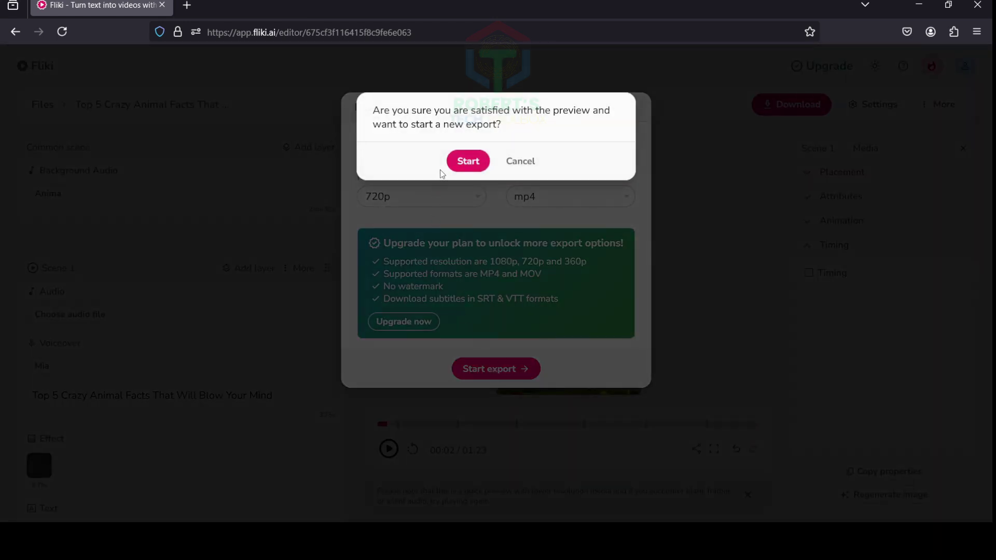
click(466, 165)
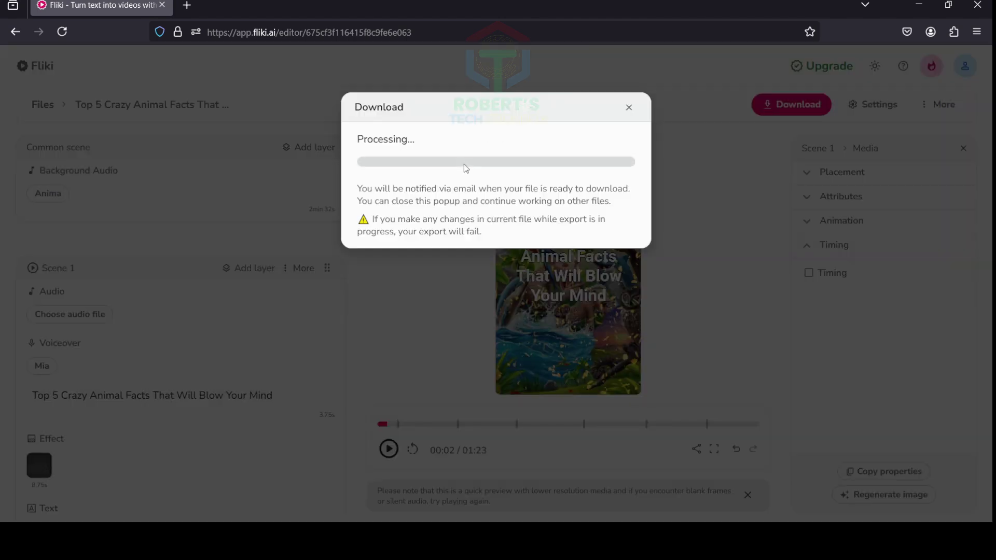